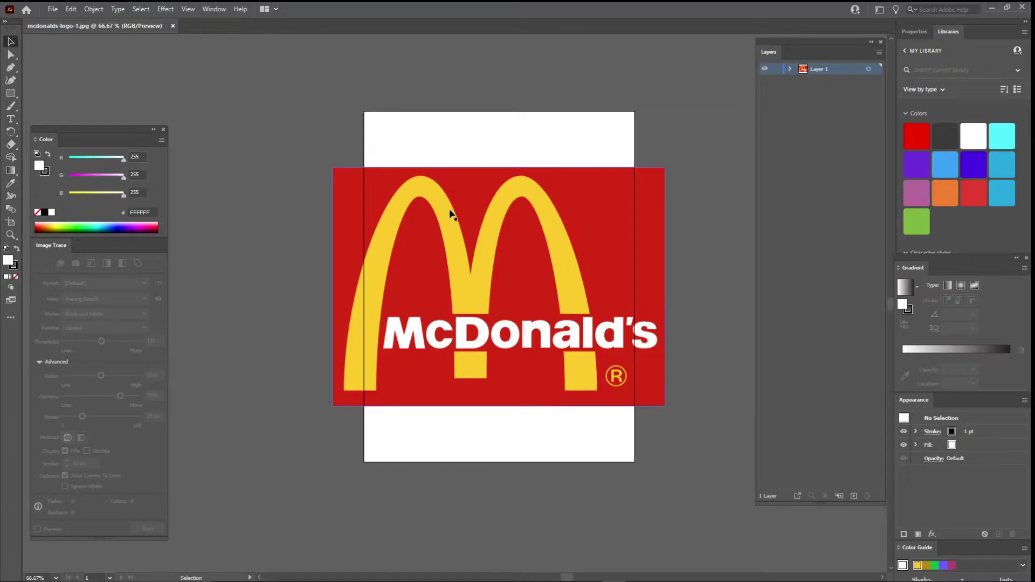
Step: Select the McDonald's logo image and zoom in and out to inspect its edges
{"action": "left_click", "coordinate": [456, 232]}
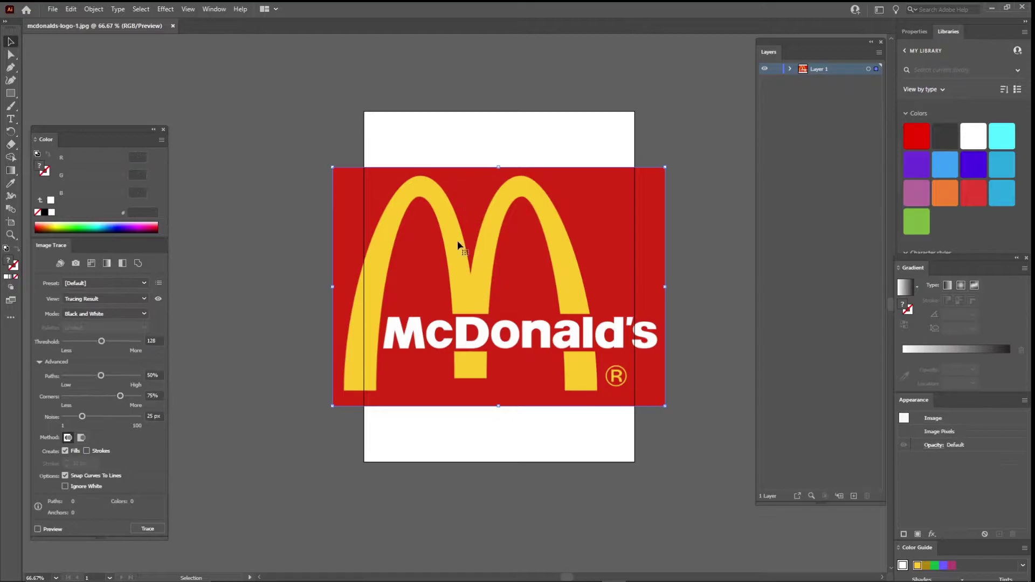
{"action": "scroll", "coordinate": [421, 351], "scroll_direction": "up", "scroll_amount": 5}
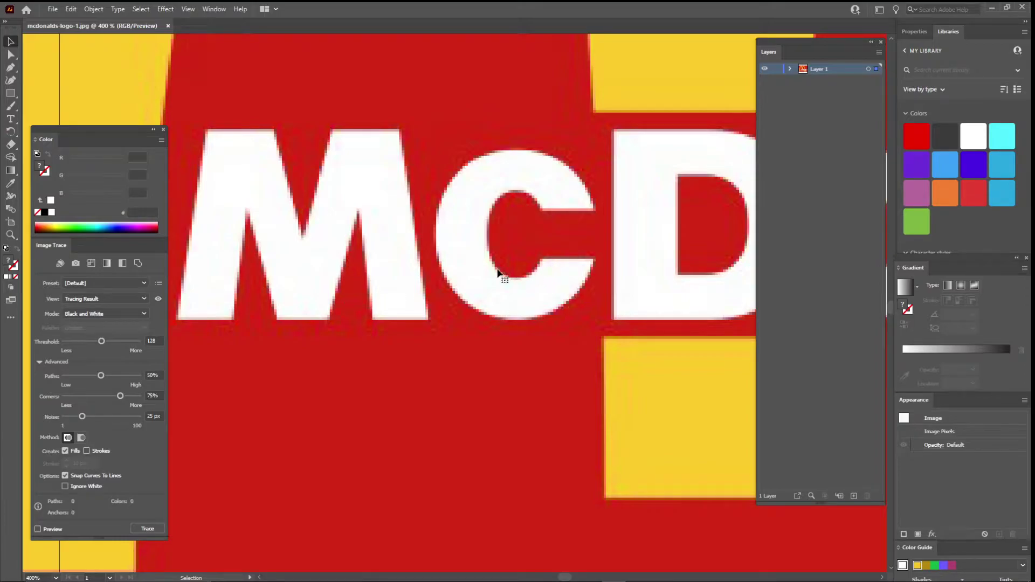
{"action": "scroll", "coordinate": [506, 238], "scroll_direction": "down", "scroll_amount": 4}
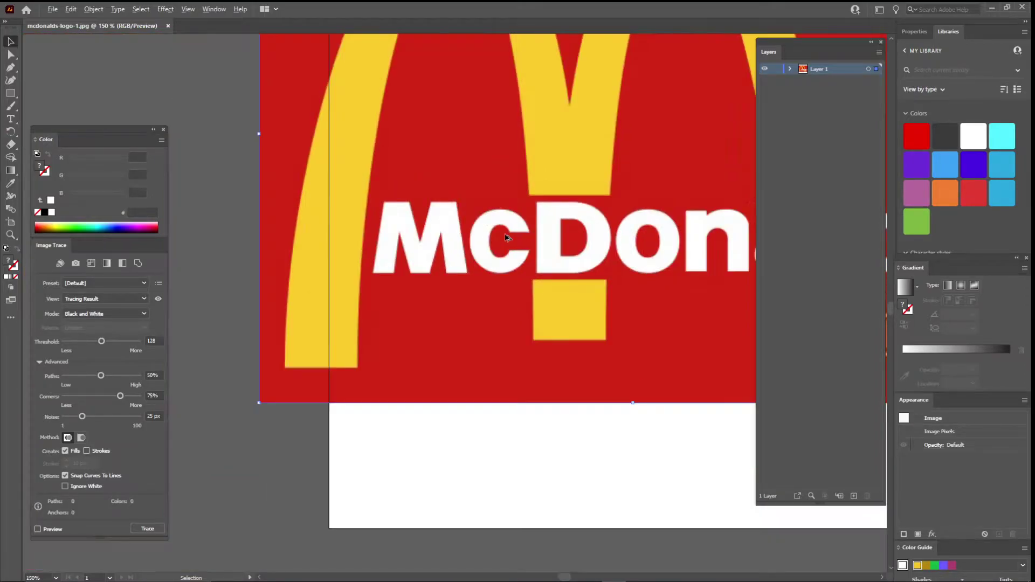
{"action": "scroll", "coordinate": [507, 238], "scroll_direction": "down", "scroll_amount": 3}
{"action": "scroll", "coordinate": [671, 162], "scroll_direction": "up", "scroll_amount": 5}
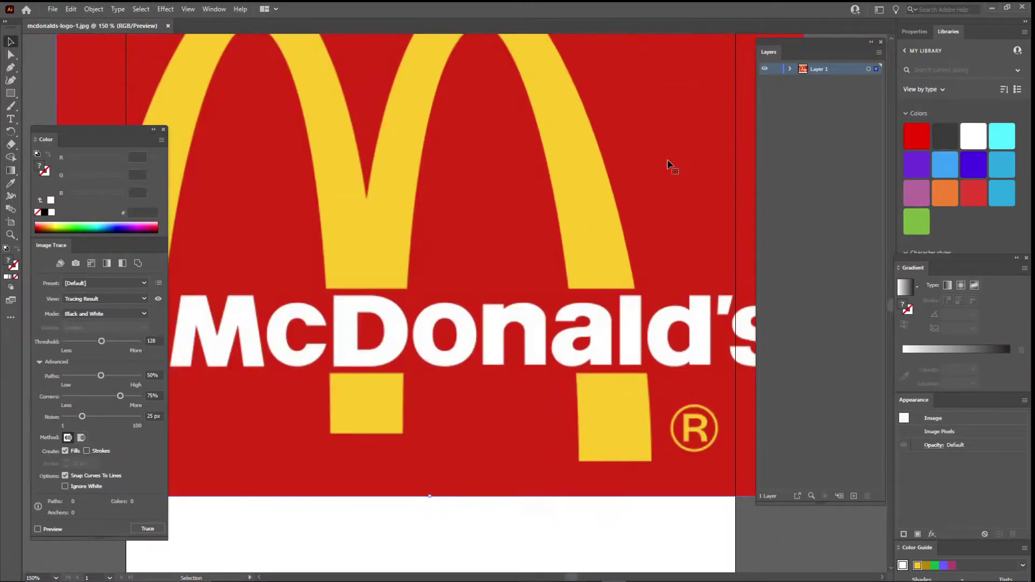
{"action": "scroll", "coordinate": [635, 176], "scroll_direction": "down", "scroll_amount": 2}
{"action": "scroll", "coordinate": [613, 203], "scroll_direction": "up", "scroll_amount": 1}
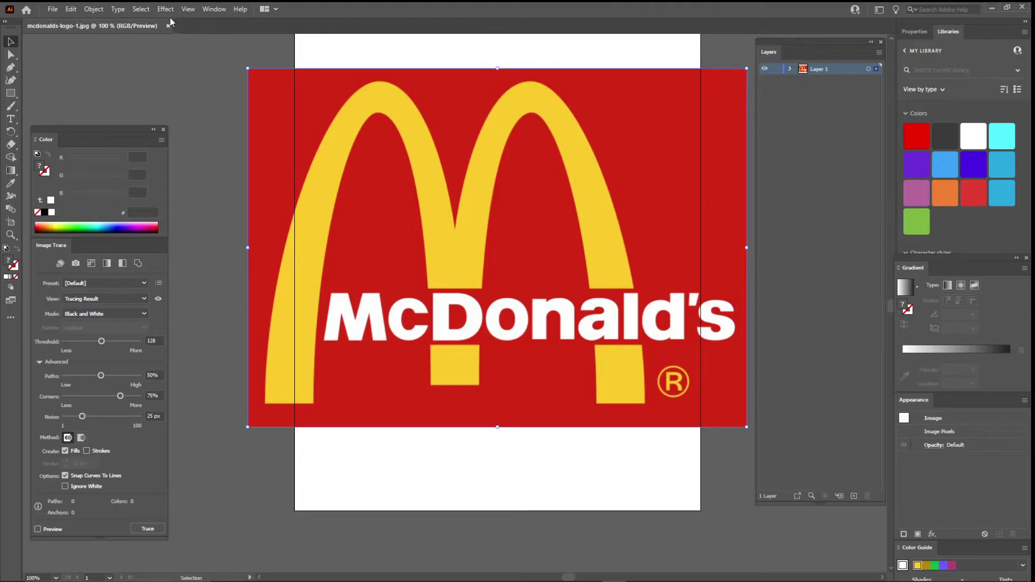
{"action": "left_click", "coordinate": [214, 10]}
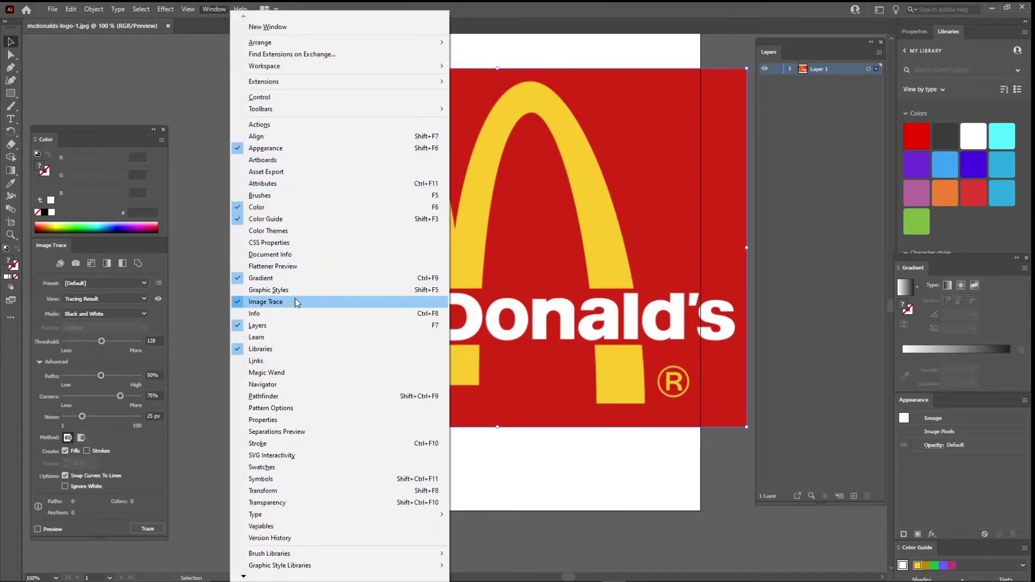
{"action": "left_click", "coordinate": [108, 154]}
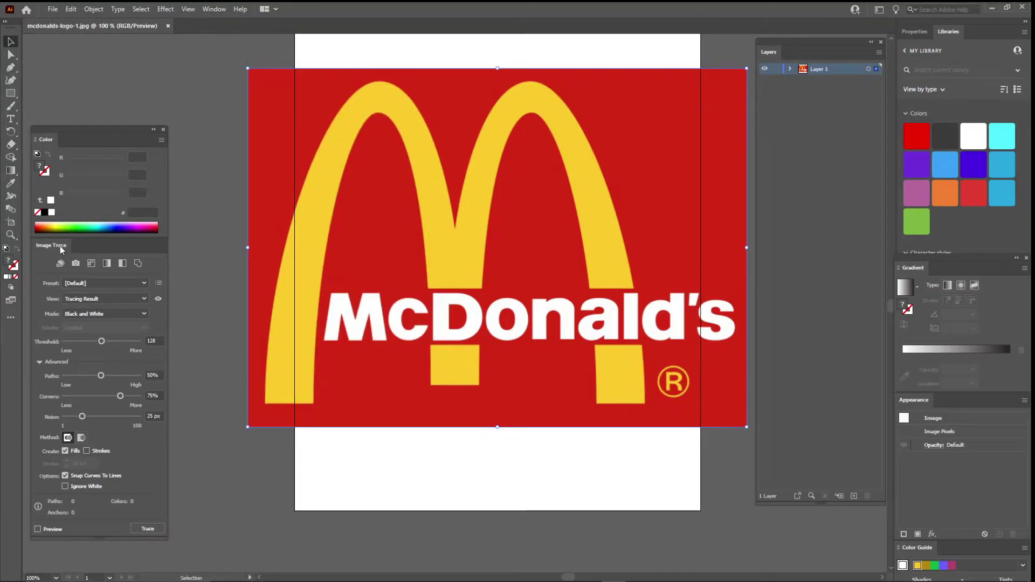
{"action": "left_click", "coordinate": [215, 9]}
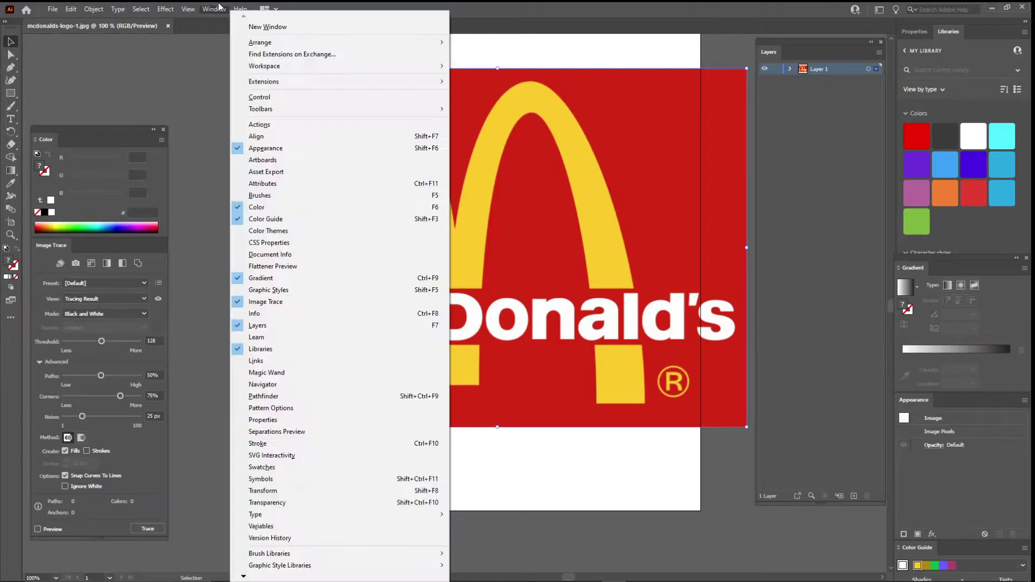
{"action": "left_click", "coordinate": [229, 24]}
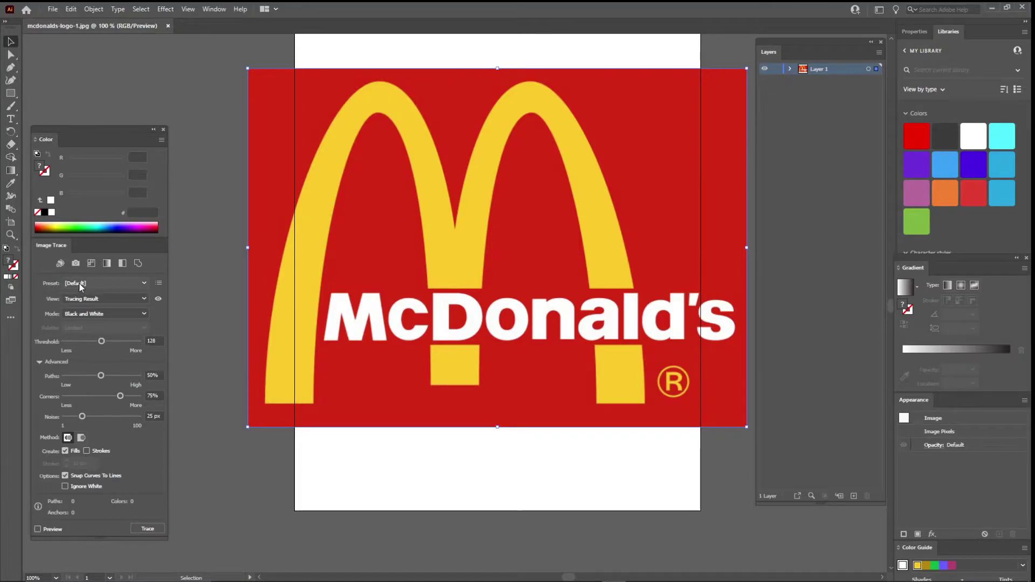
Step: Trace the logo image by choosing 6 Colors from the Image Trace Preset list
{"action": "left_click", "coordinate": [96, 282]}
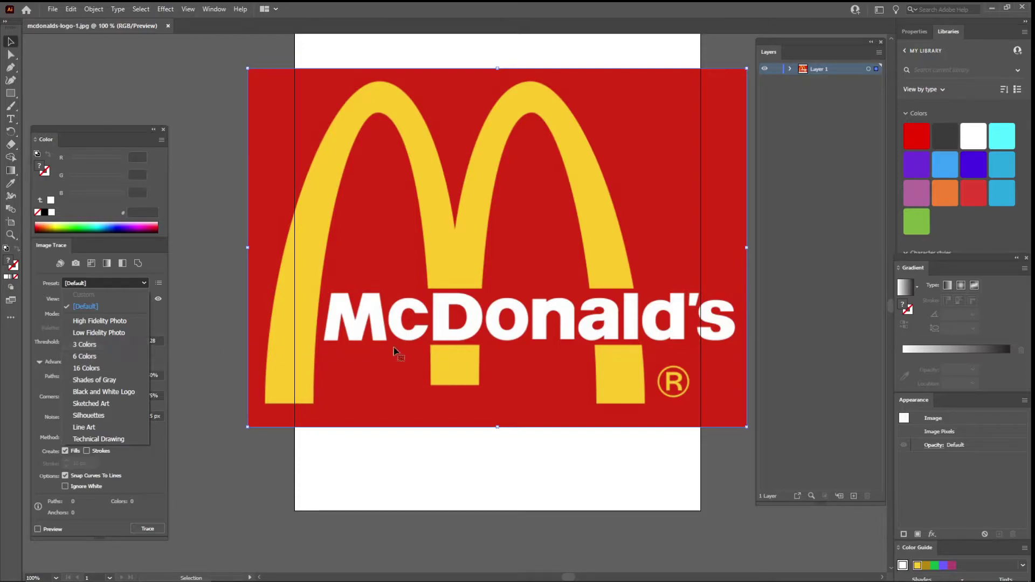
{"action": "left_click", "coordinate": [94, 358]}
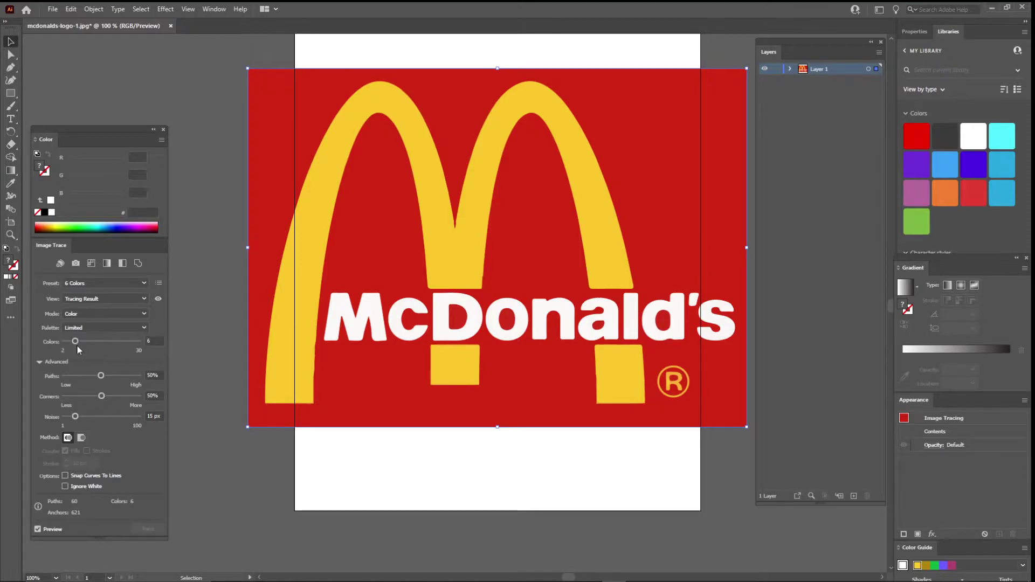
Step: Commit the colour count of 6 and enter Isolation Mode on the tracing
{"action": "left_click", "coordinate": [153, 345]}
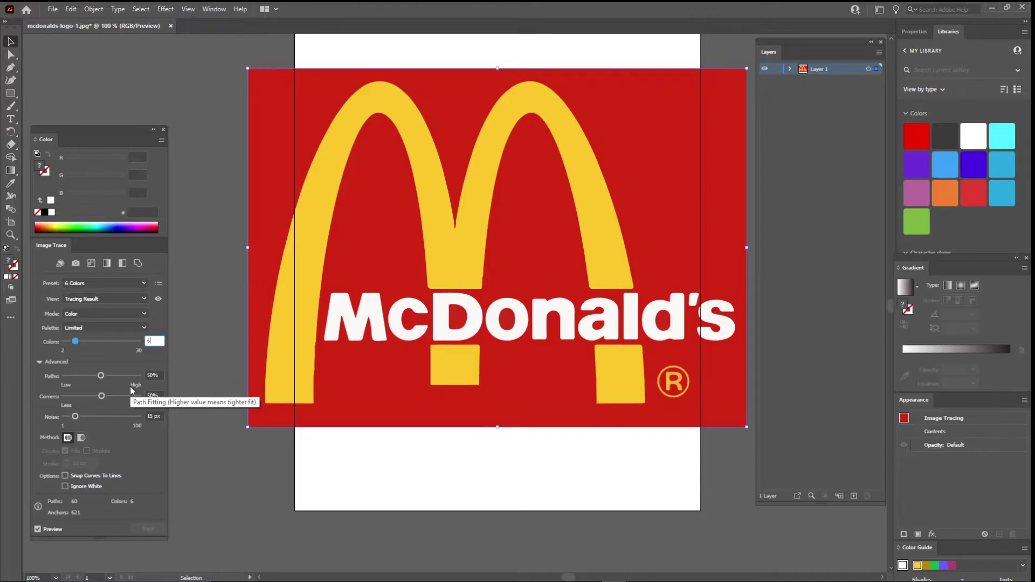
{"action": "left_click", "coordinate": [296, 375]}
{"action": "double_click", "coordinate": [286, 381]}
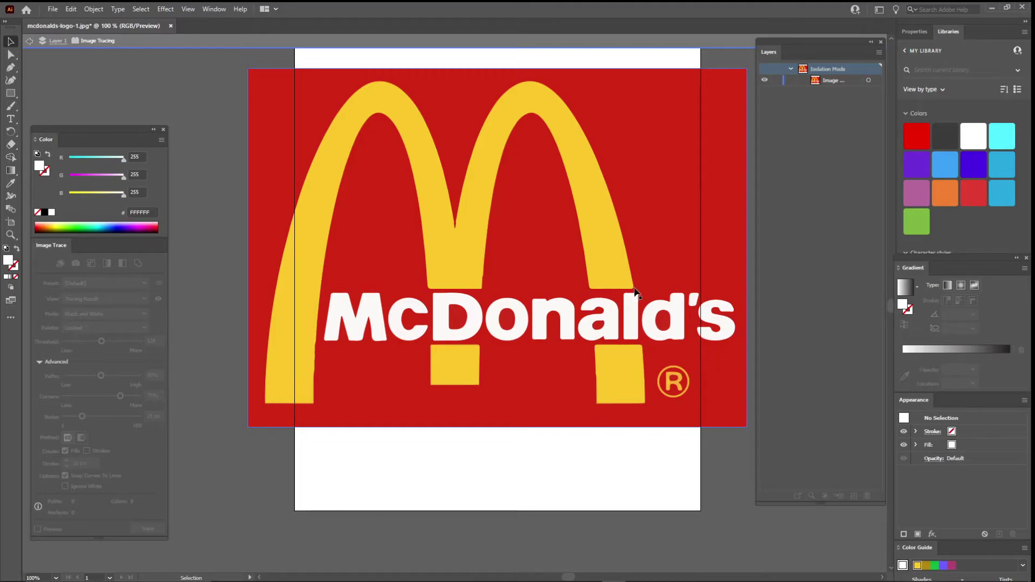
Step: Select the tracing and retrace it with the 3 Colors preset
{"action": "left_click", "coordinate": [453, 216]}
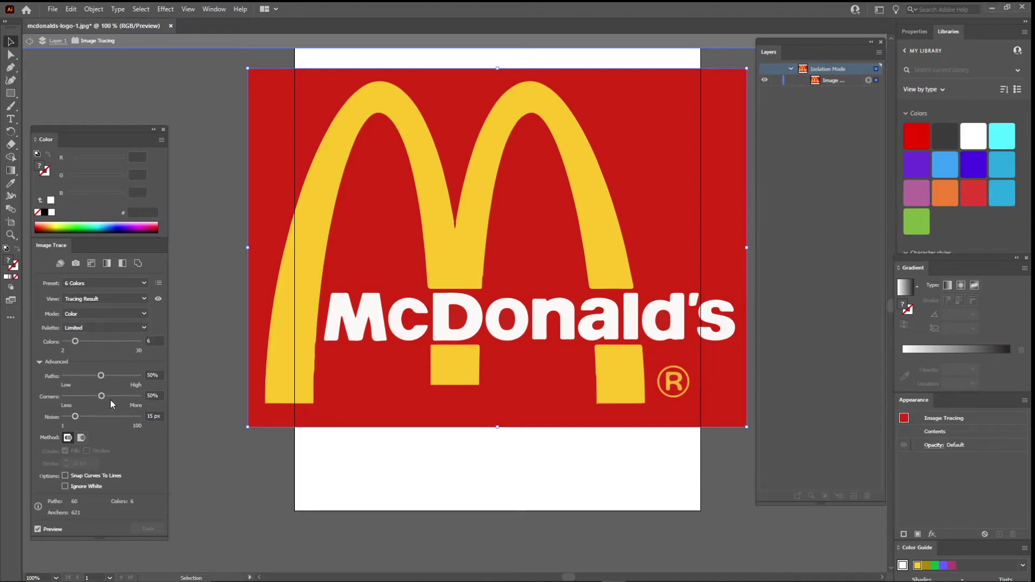
{"action": "left_click", "coordinate": [92, 283]}
{"action": "left_click", "coordinate": [95, 346]}
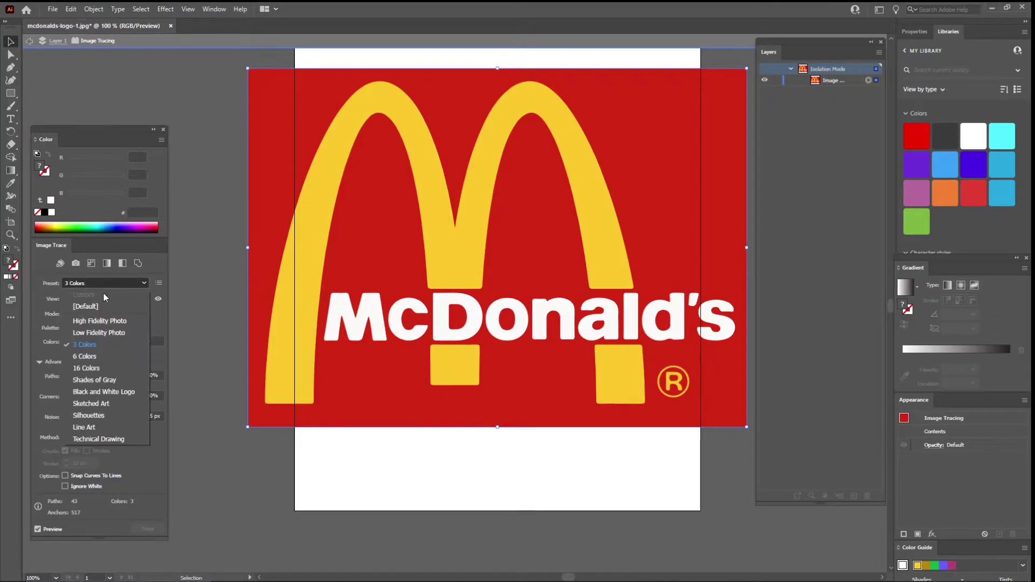
{"action": "left_click", "coordinate": [84, 357]}
{"action": "left_click", "coordinate": [113, 284]}
{"action": "left_click", "coordinate": [105, 381]}
{"action": "left_click", "coordinate": [109, 285]}
{"action": "left_click", "coordinate": [99, 390]}
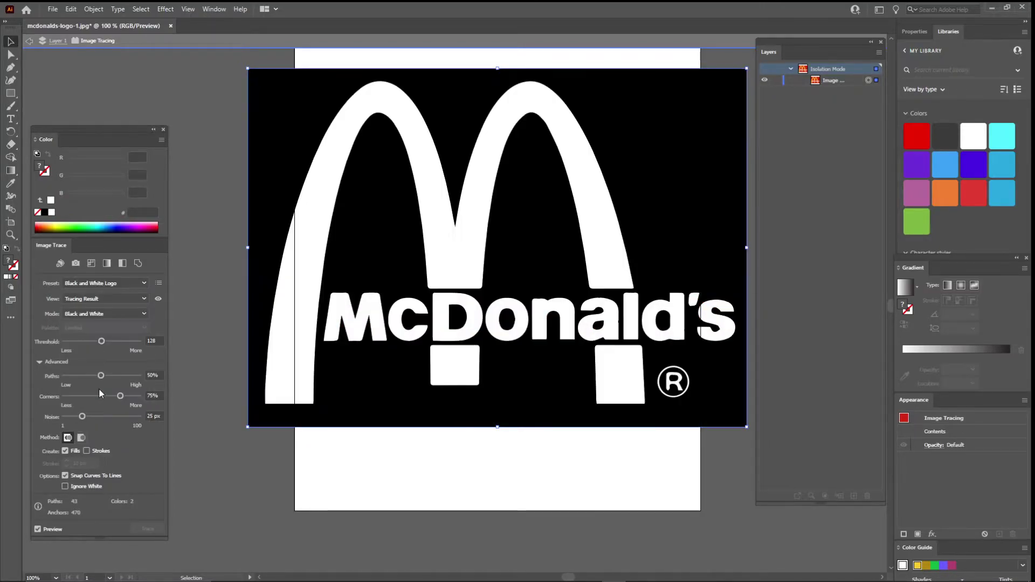
{"action": "left_click", "coordinate": [111, 284]}
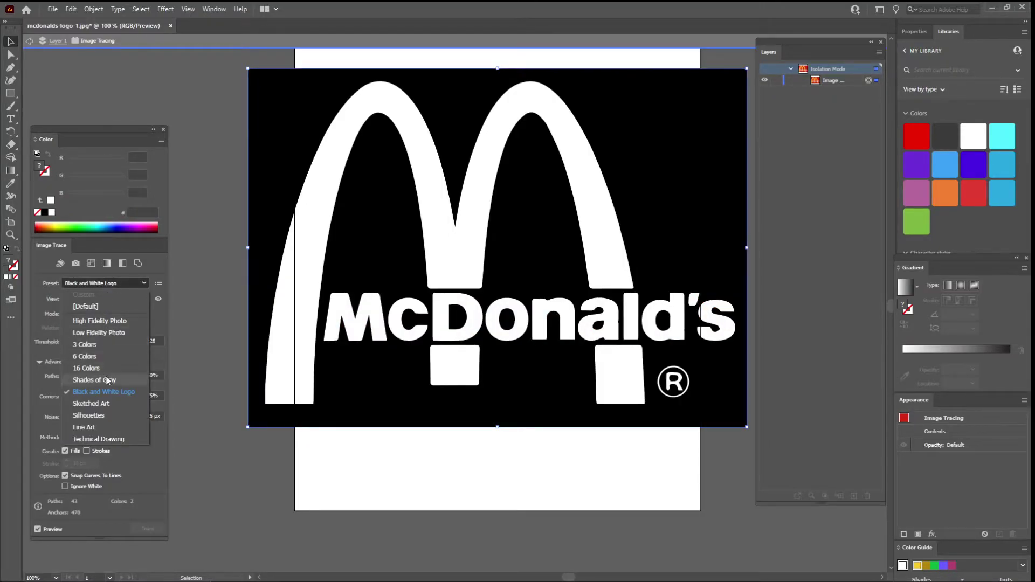
{"action": "left_click", "coordinate": [108, 428]}
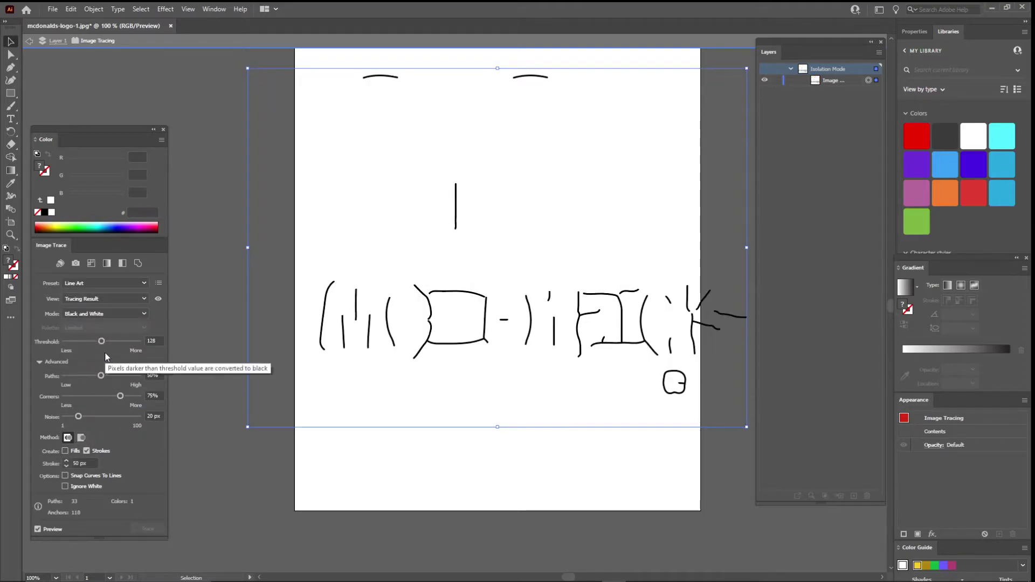
{"action": "left_click", "coordinate": [105, 284]}
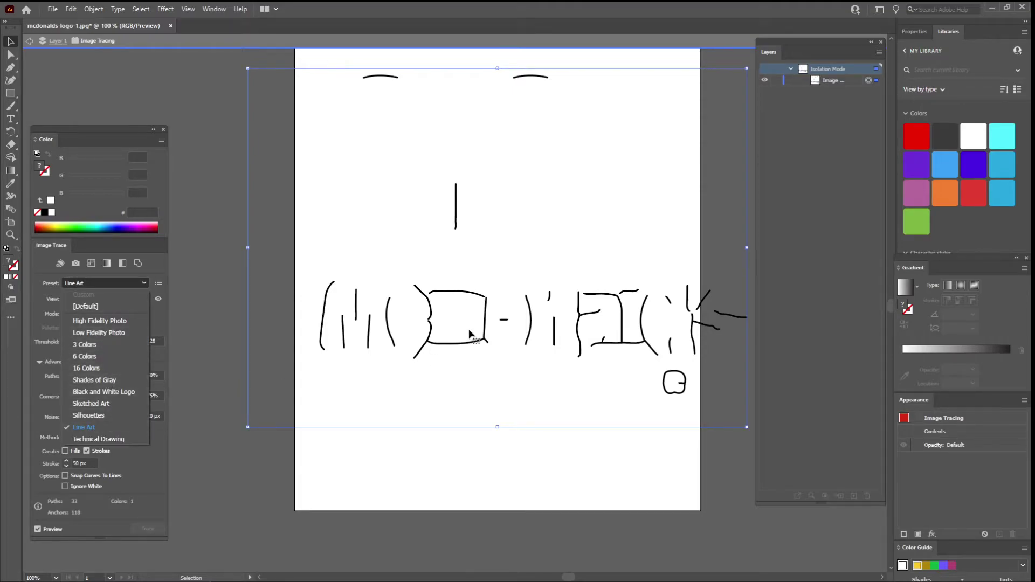
{"action": "left_click", "coordinate": [99, 345]}
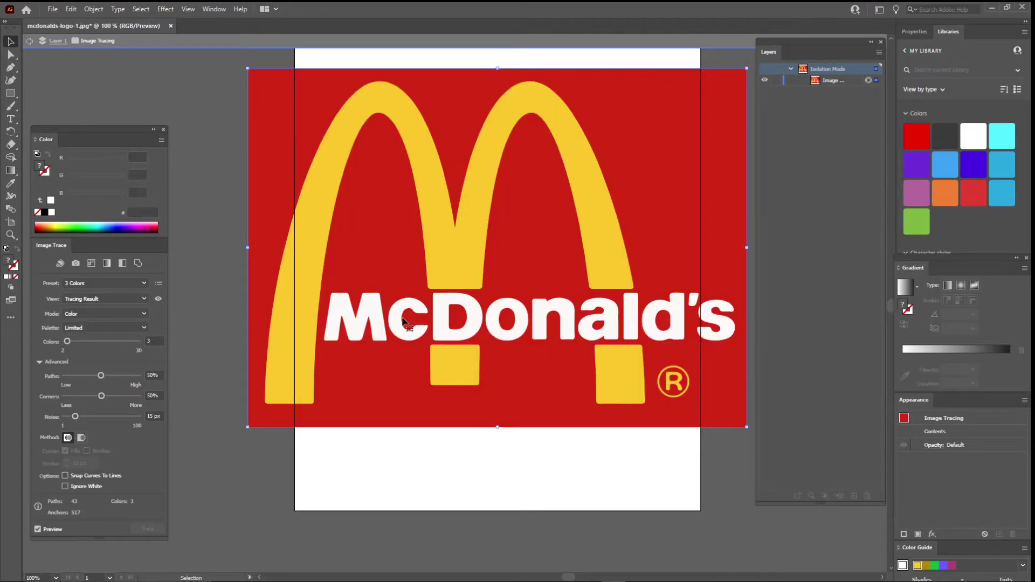
{"action": "scroll", "coordinate": [399, 322], "scroll_direction": "up", "scroll_amount": 3}
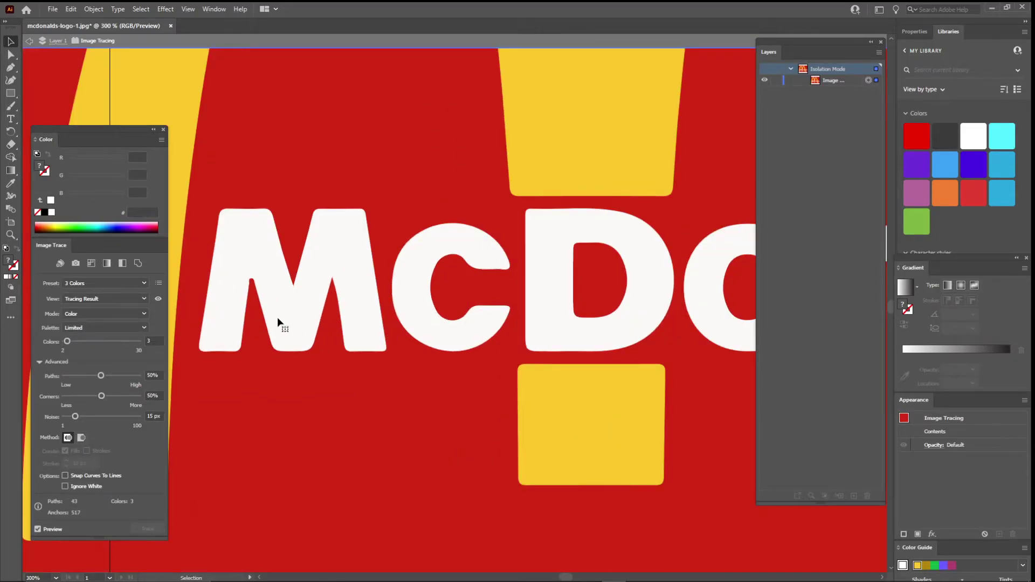
{"action": "left_click", "coordinate": [91, 282]}
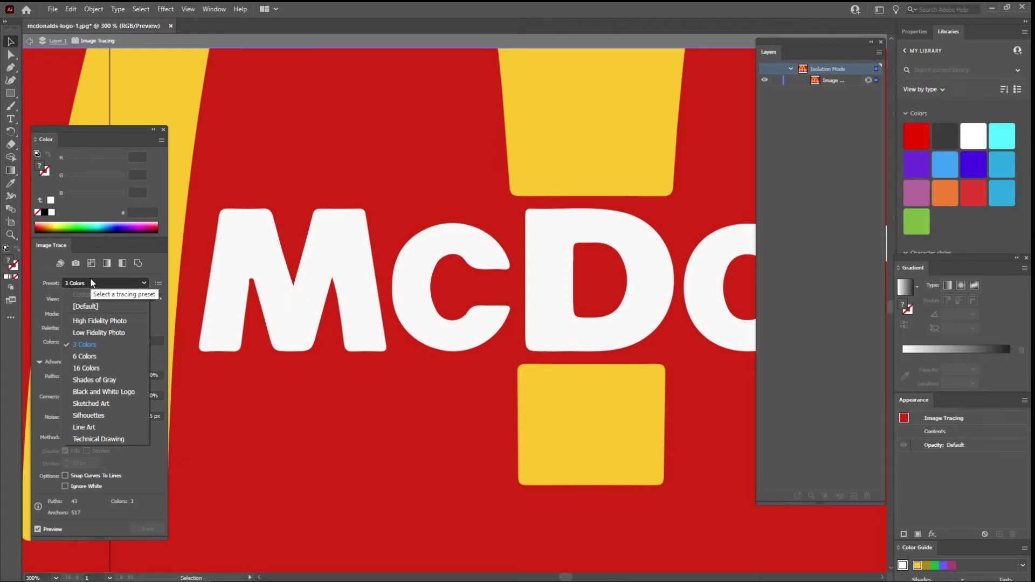
{"action": "left_click", "coordinate": [95, 368]}
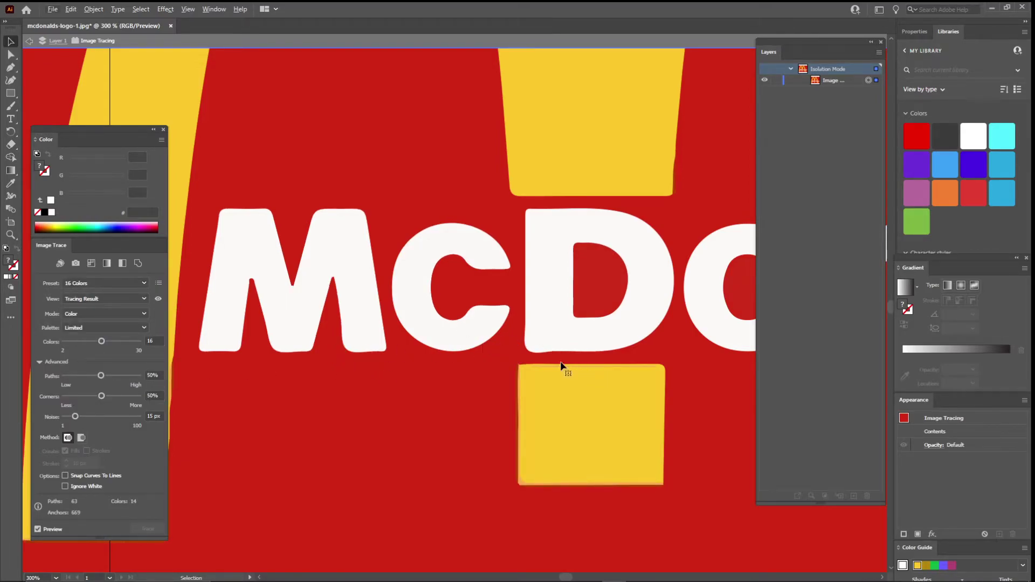
{"action": "left_click", "coordinate": [99, 282]}
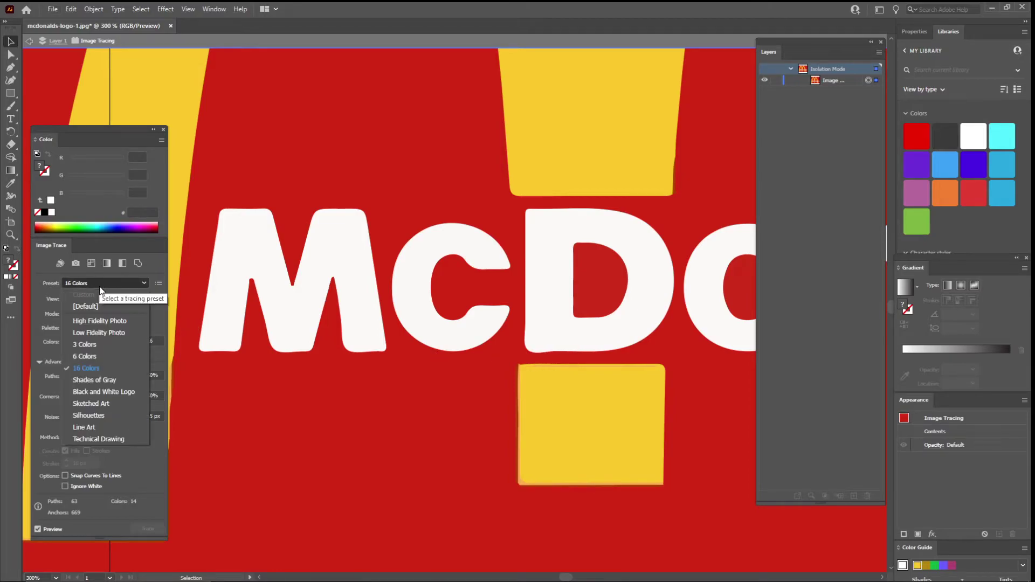
{"action": "left_click", "coordinate": [101, 333]}
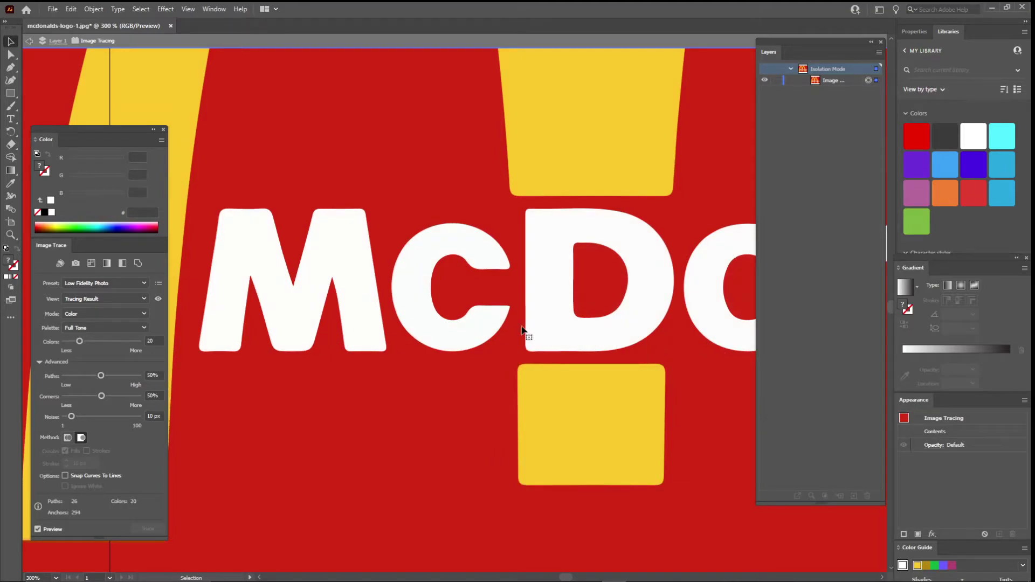
{"action": "left_click", "coordinate": [95, 283]}
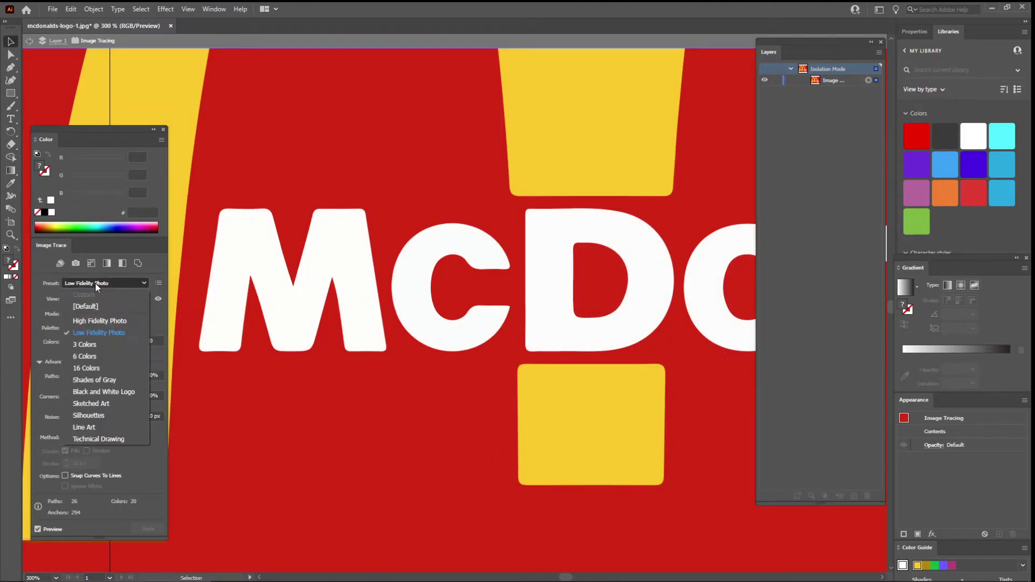
{"action": "left_click", "coordinate": [100, 344]}
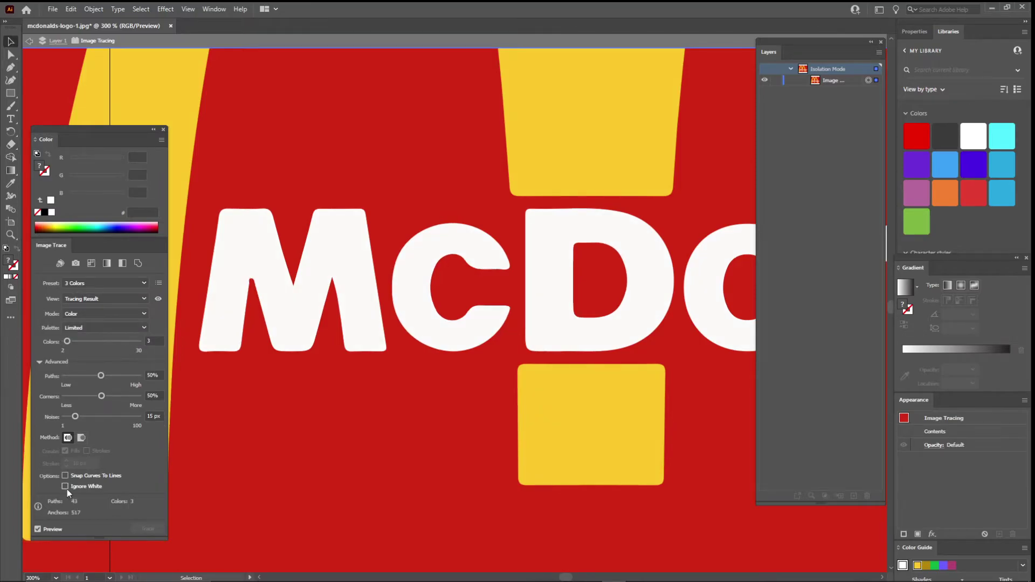
{"action": "scroll", "coordinate": [276, 434], "scroll_direction": "down", "scroll_amount": 2}
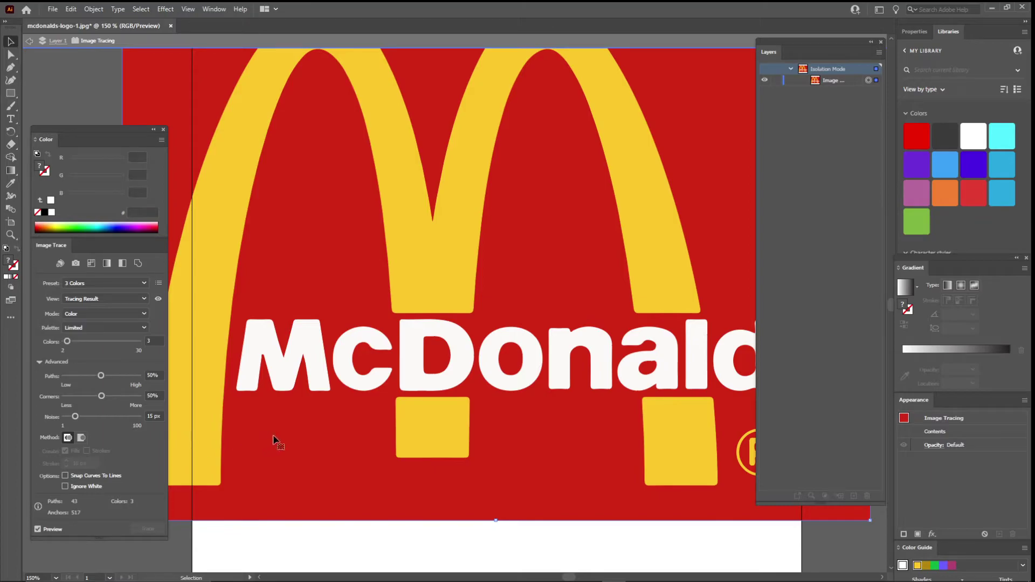
Step: Zoom in on the McDo lettering and view the trace as Tracing Result with Outlines
{"action": "key", "text": "ctrl+plus"}
{"action": "key", "text": "ctrl+plus"}
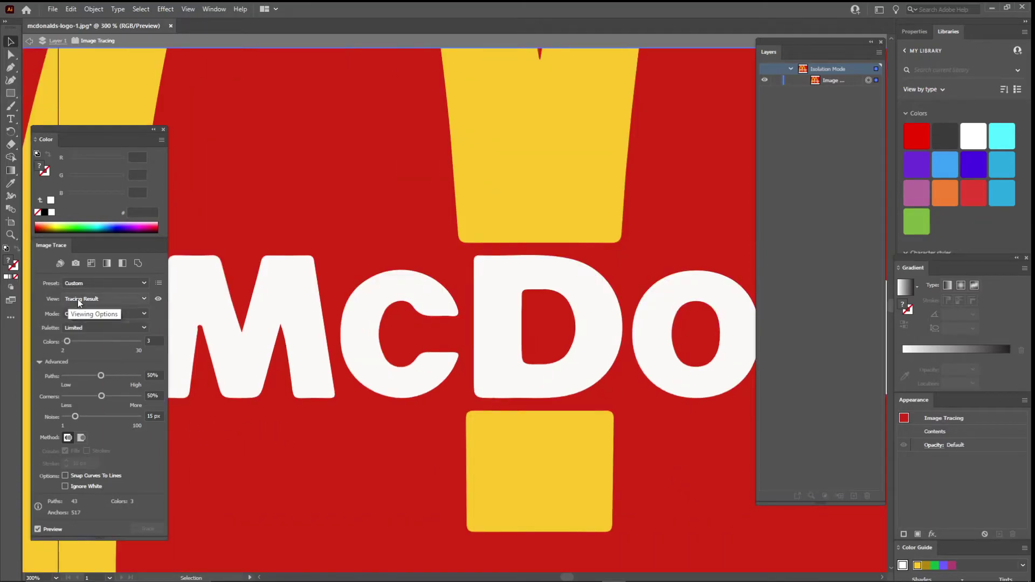
{"action": "left_click", "coordinate": [102, 299]}
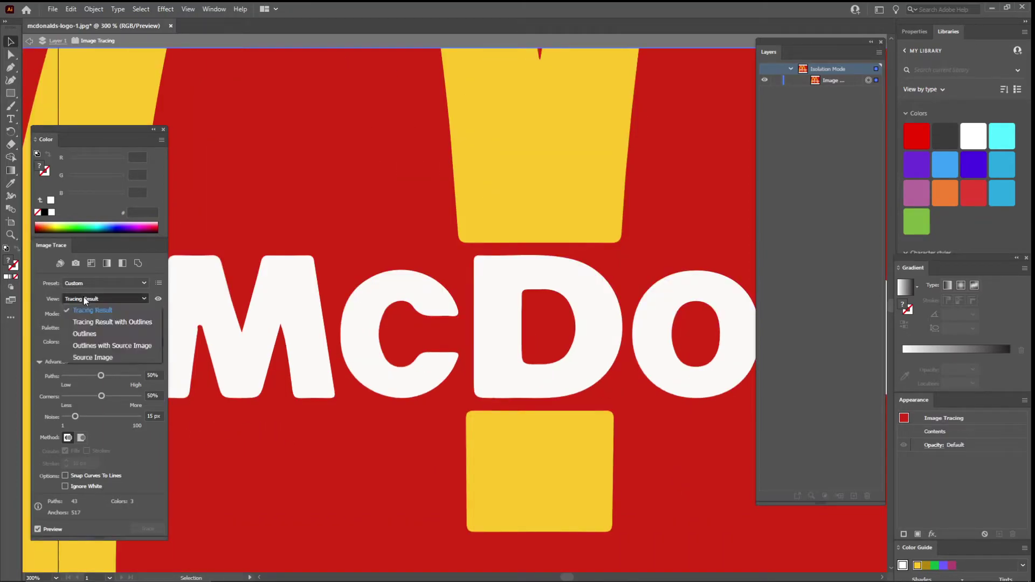
{"action": "left_click", "coordinate": [107, 321]}
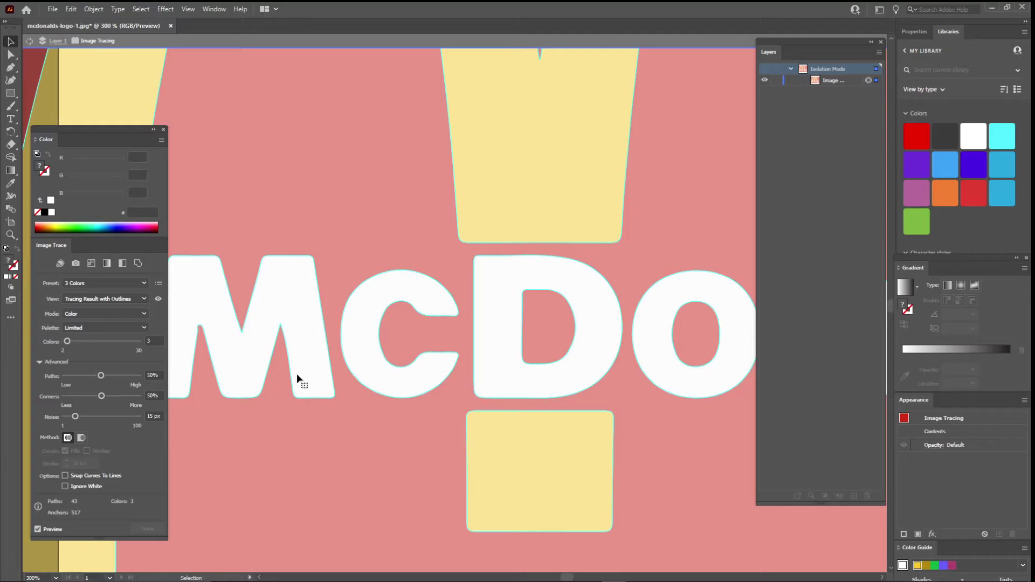
{"action": "scroll", "coordinate": [576, 332], "scroll_direction": "down", "scroll_amount": 2}
{"action": "scroll", "coordinate": [573, 261], "scroll_direction": "down", "scroll_amount": 1}
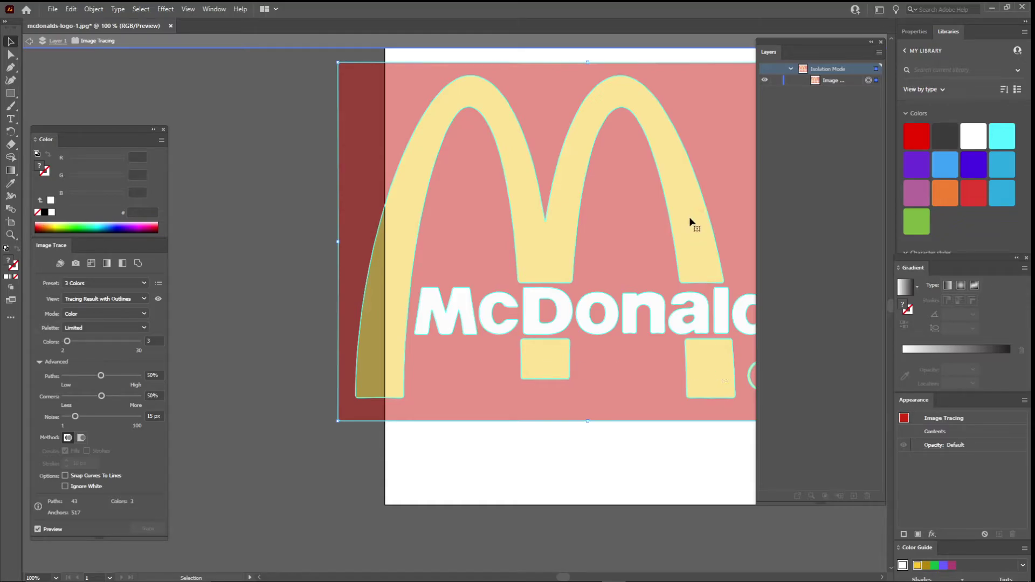
{"action": "scroll", "coordinate": [681, 302], "scroll_direction": "up", "scroll_amount": 1}
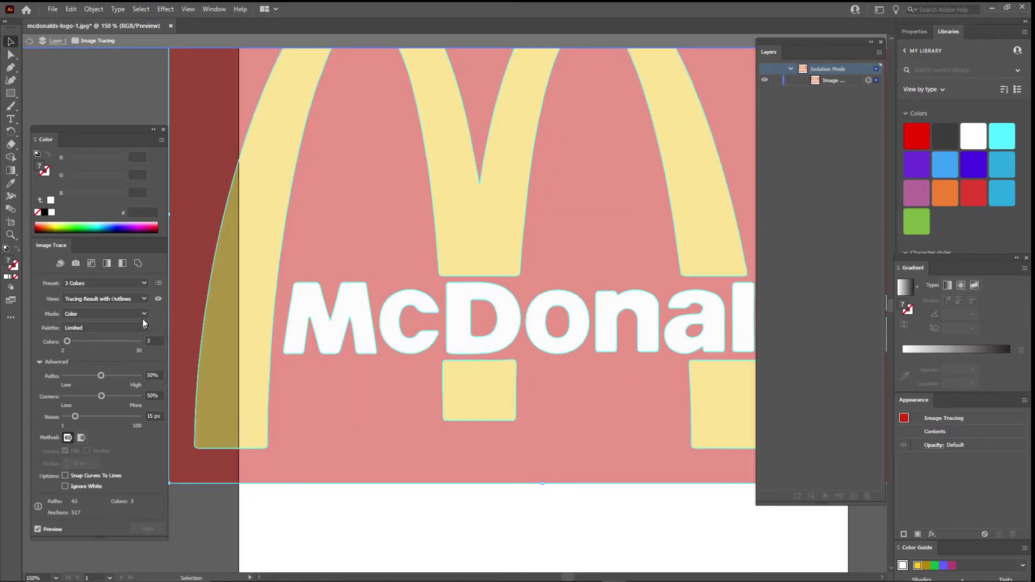
Step: Switch the trace View to plain Tracing Result without the outline overlay
{"action": "left_click", "coordinate": [87, 300]}
{"action": "left_click", "coordinate": [102, 314]}
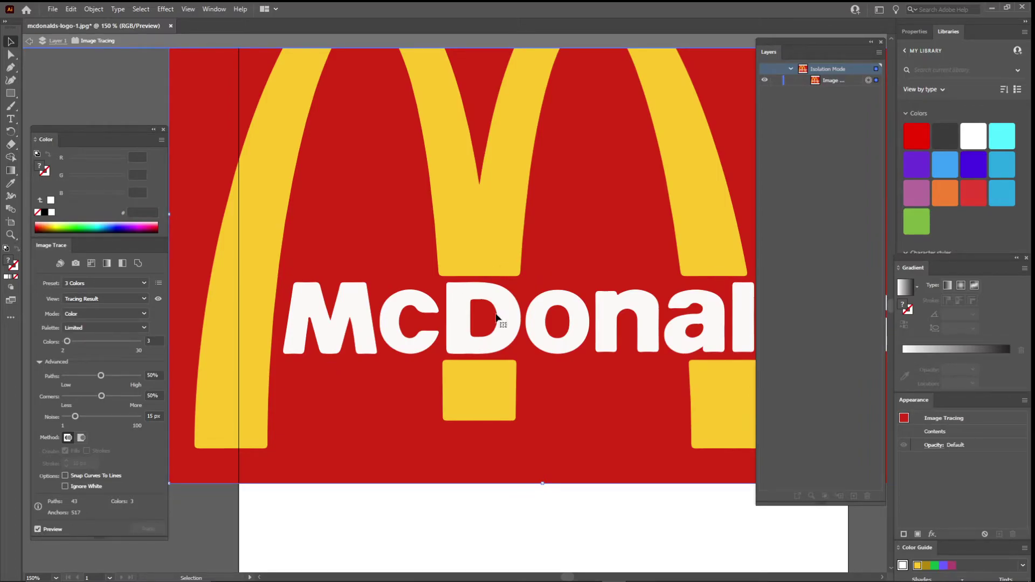
{"action": "scroll", "coordinate": [474, 329], "scroll_direction": "up", "scroll_amount": 2}
{"action": "scroll", "coordinate": [411, 341], "scroll_direction": "down", "scroll_amount": 1}
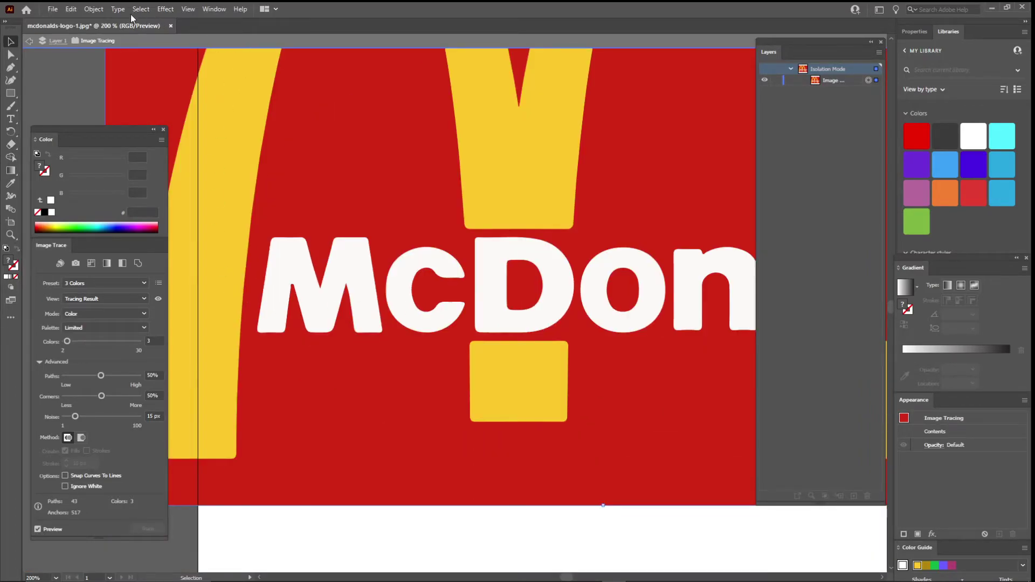
Step: Expand the tracing into editable vector shapes with Object > Image Trace > Expand
{"action": "left_click", "coordinate": [95, 10]}
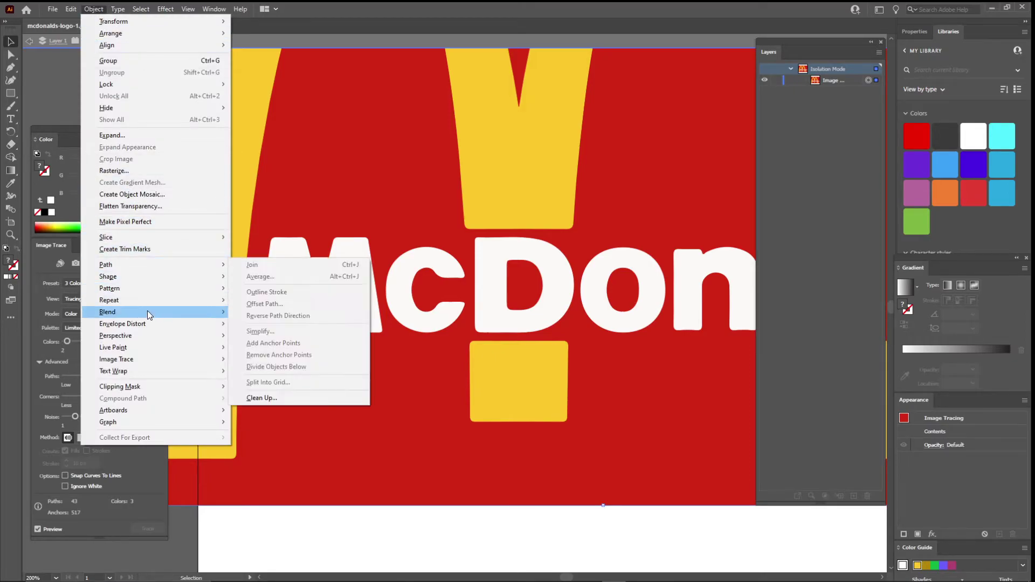
{"action": "mouse_move", "coordinate": [143, 359]}
{"action": "left_click", "coordinate": [281, 399]}
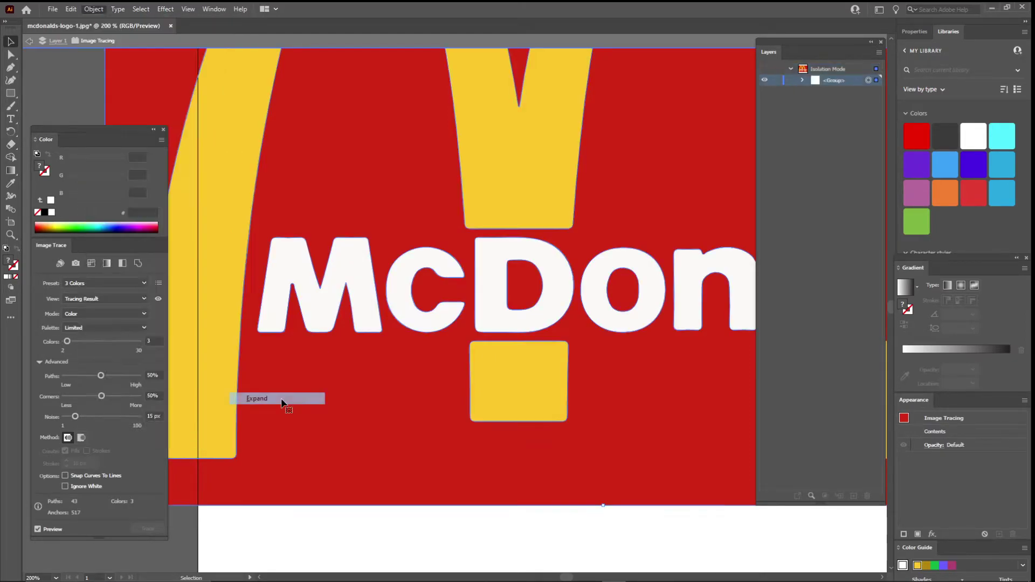
{"action": "scroll", "coordinate": [283, 275], "scroll_direction": "down", "scroll_amount": 1}
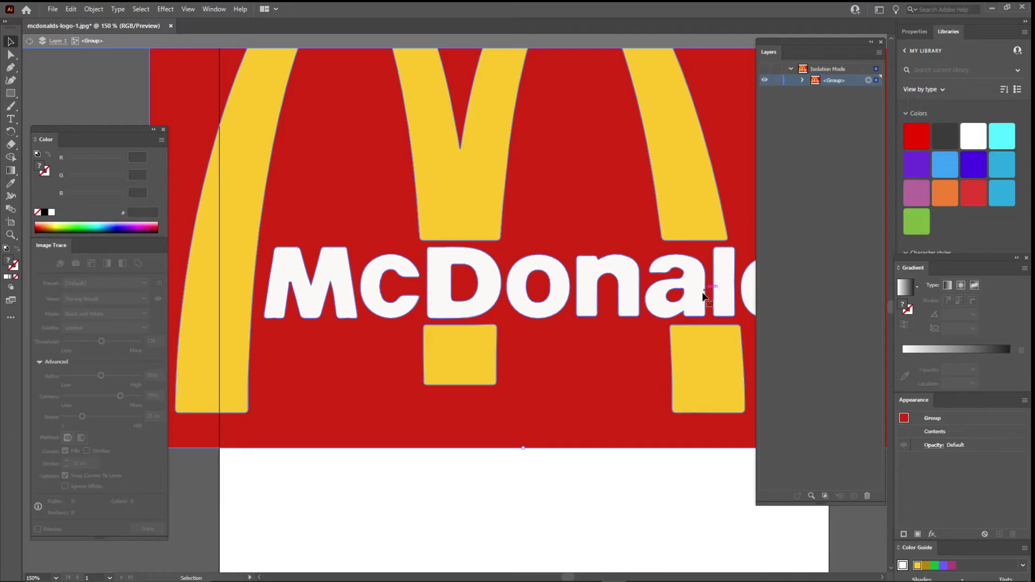
Step: Expand the <Group> row in the Layers panel to list its individual paths
{"action": "left_click", "coordinate": [803, 81]}
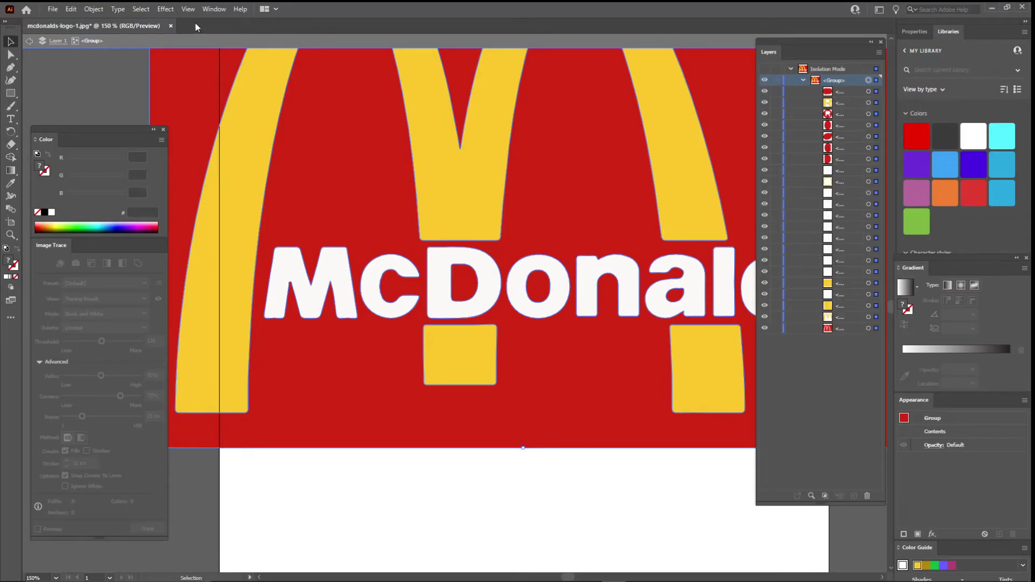
{"action": "left_click", "coordinate": [214, 9]}
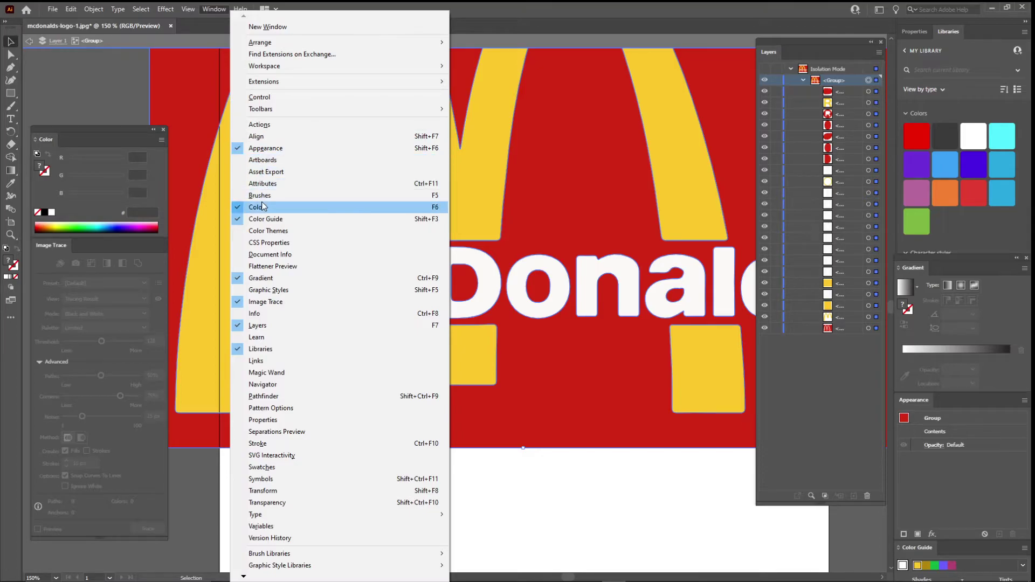
{"action": "key", "text": "Escape"}
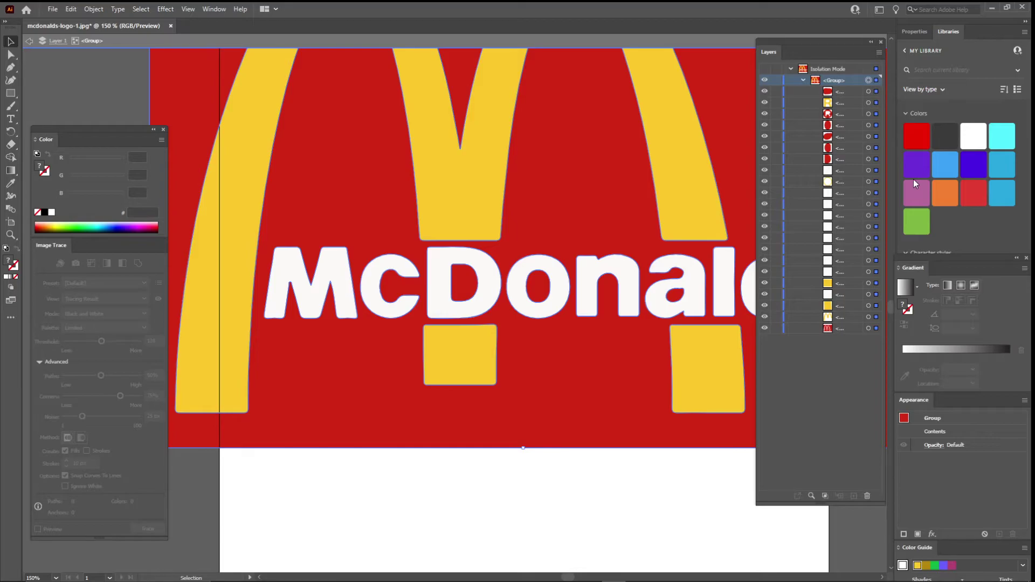
Step: Marquee-select the whole logo and Shift-drag a corner to scale it down proportionally
{"action": "key", "text": "ctrl+minus"}
{"action": "key", "text": "ctrl+minus"}
{"action": "key", "text": "ctrl+minus"}
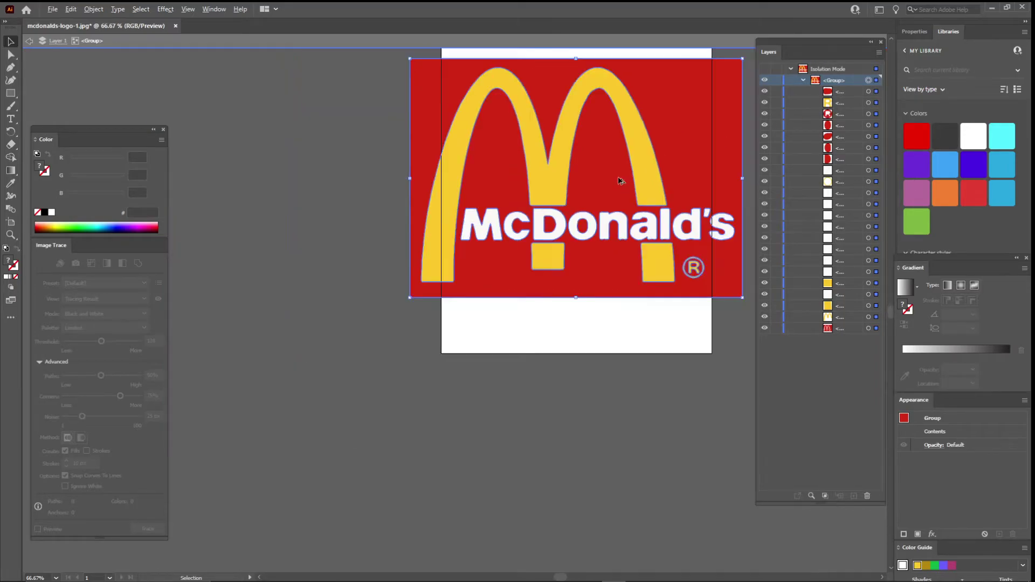
{"action": "scroll", "coordinate": [750, 141], "scroll_direction": "up", "scroll_amount": 2}
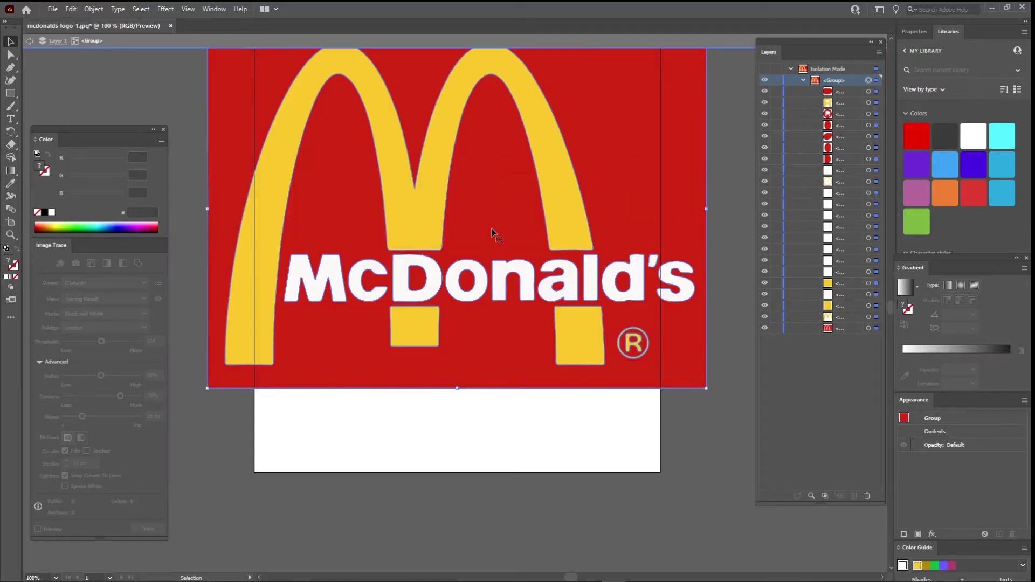
{"action": "scroll", "coordinate": [453, 278], "scroll_direction": "up", "scroll_amount": 3}
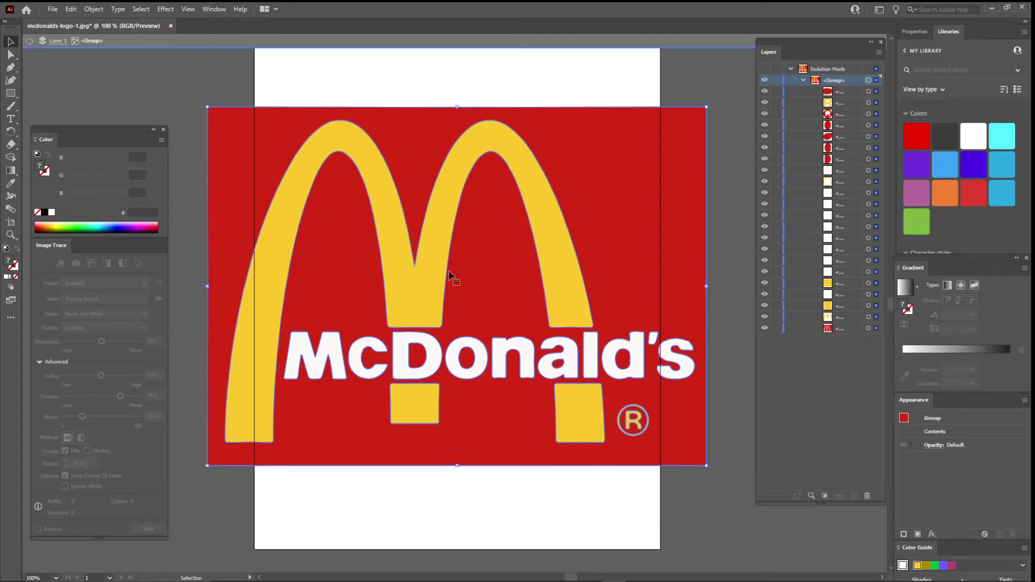
{"action": "left_click", "coordinate": [709, 489]}
{"action": "left_click_drag", "start_coordinate": [684, 511], "coordinate": [178, 88]}
{"action": "left_click_drag", "start_coordinate": [708, 469], "coordinate": [794, 540]}
Step: Shrink the logo further and nudge it slightly right on the artboard
{"action": "scroll", "coordinate": [418, 407], "scroll_direction": "up", "scroll_amount": 6}
{"action": "scroll", "coordinate": [447, 262], "scroll_direction": "down", "scroll_amount": 7}
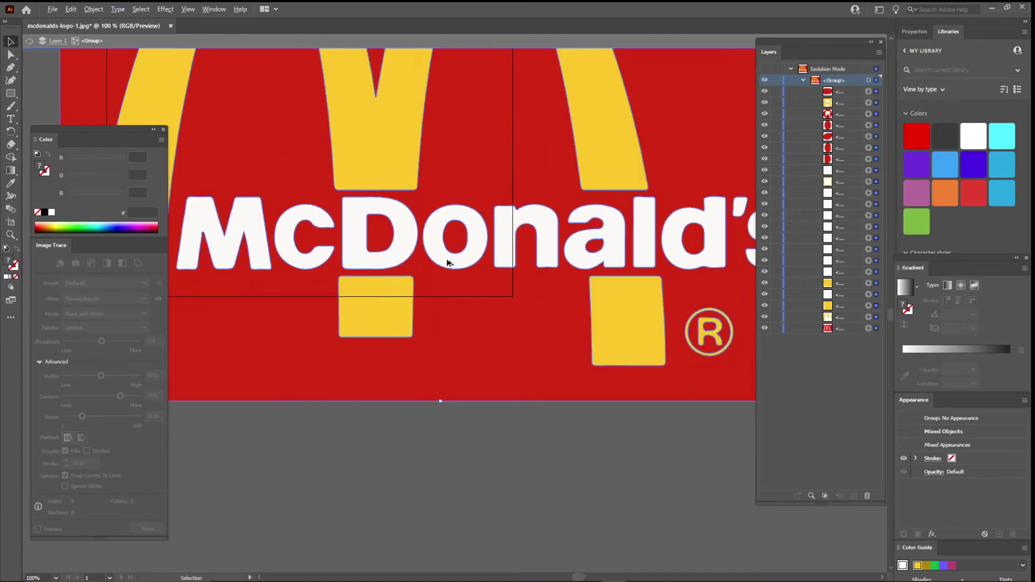
{"action": "scroll", "coordinate": [428, 309], "scroll_direction": "up", "scroll_amount": 3}
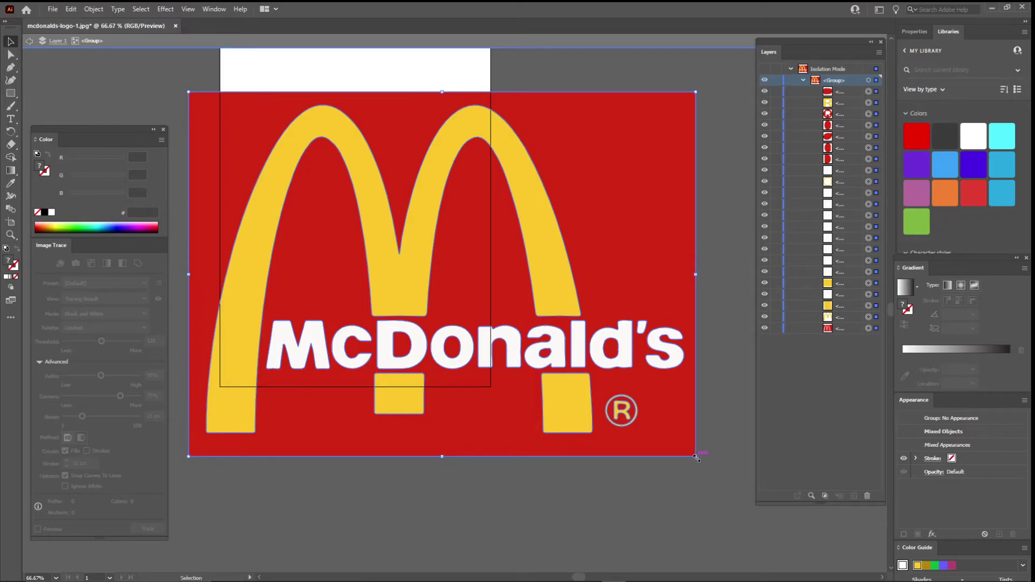
{"action": "left_click_drag", "start_coordinate": [697, 458], "coordinate": [476, 342]}
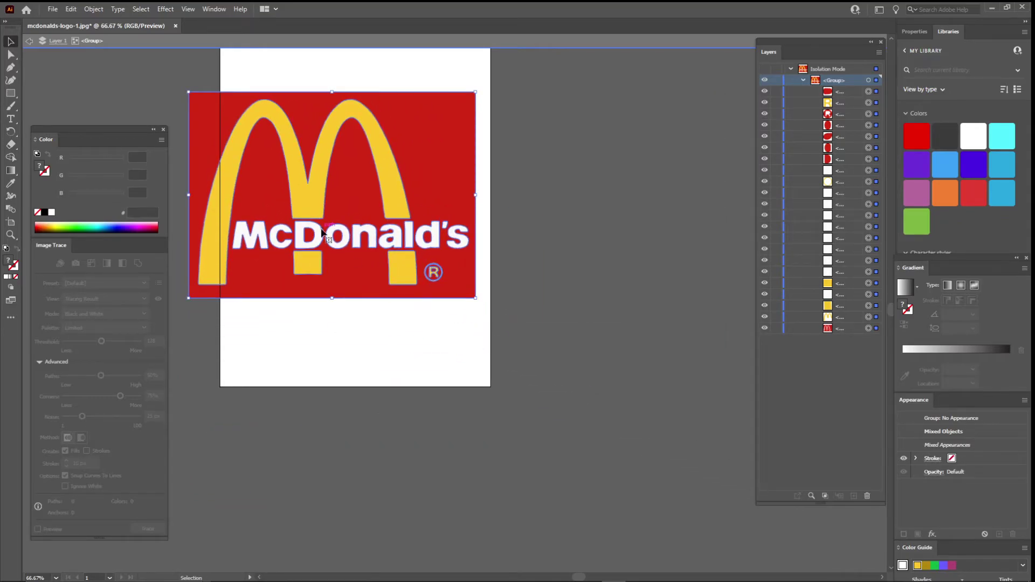
{"action": "left_click_drag", "start_coordinate": [295, 195], "coordinate": [315, 200]}
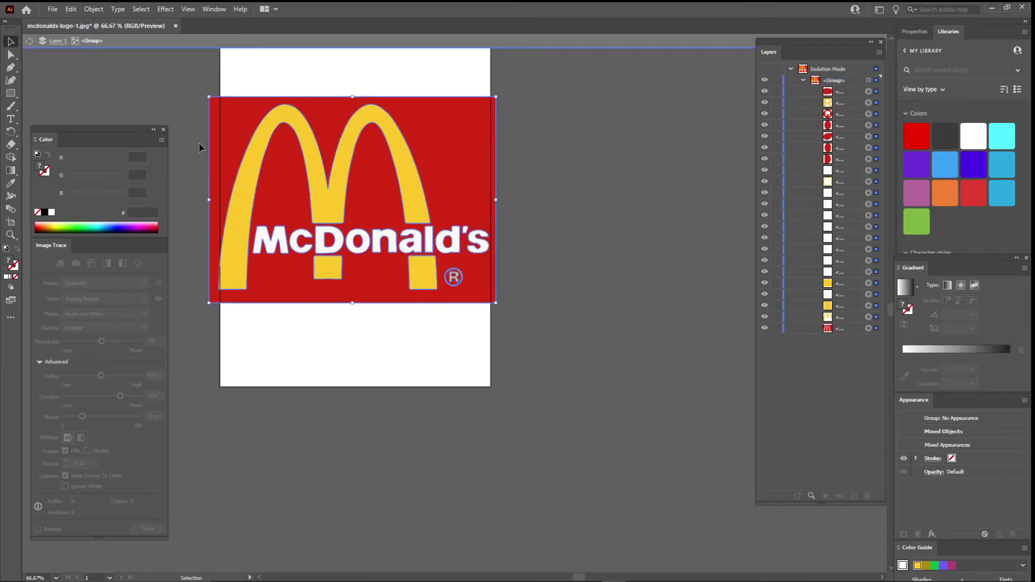
{"action": "scroll", "coordinate": [187, 153], "scroll_direction": "up", "scroll_amount": 2}
{"action": "scroll", "coordinate": [187, 153], "scroll_direction": "down", "scroll_amount": 1}
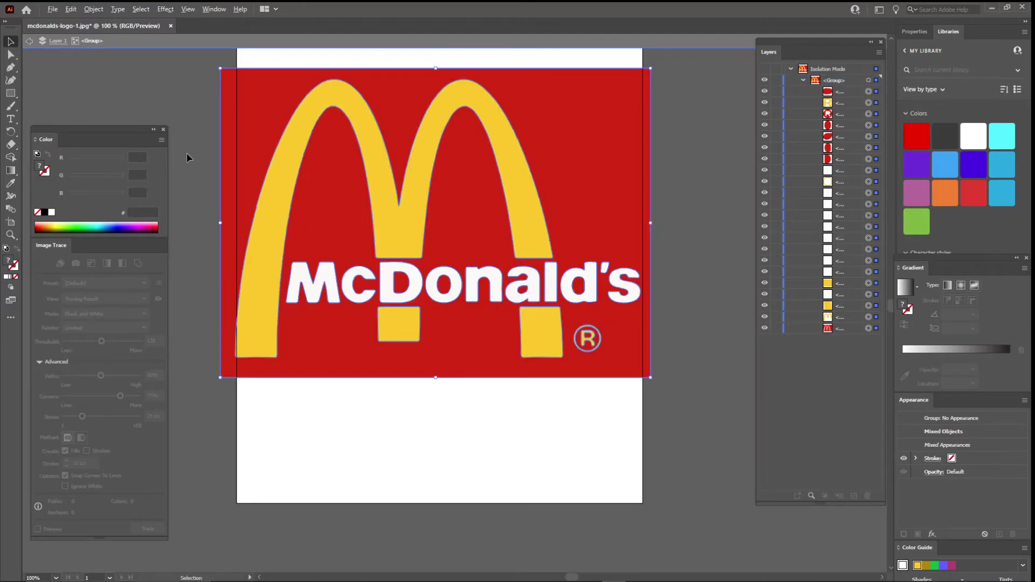
{"action": "scroll", "coordinate": [377, 156], "scroll_direction": "up", "scroll_amount": 1}
Step: Toggle isolation on the logo group and yellow arches, exit it, then expand Layer 1
{"action": "left_click", "coordinate": [397, 45]}
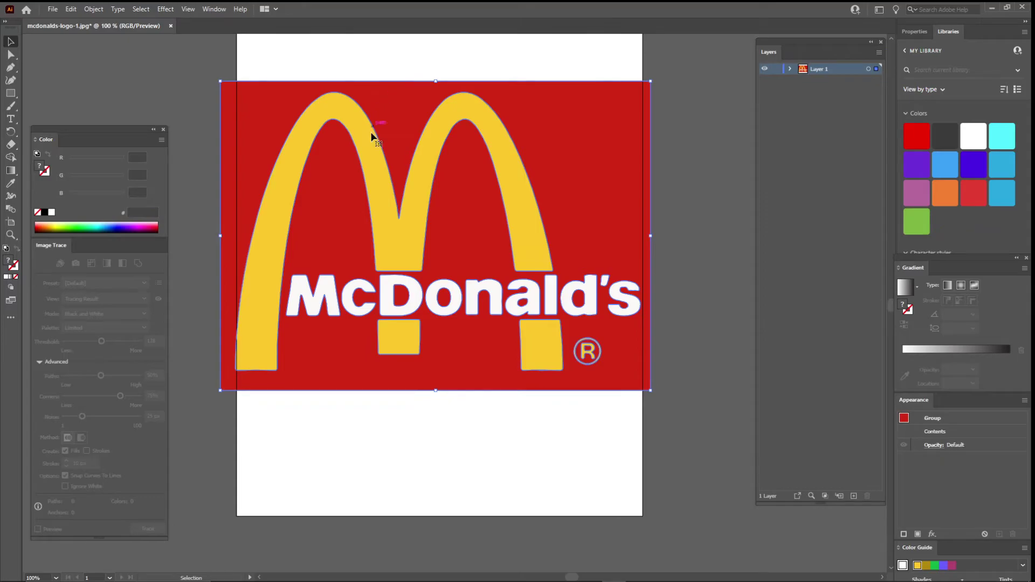
{"action": "left_click", "coordinate": [405, 62]}
{"action": "double_click", "coordinate": [365, 161]}
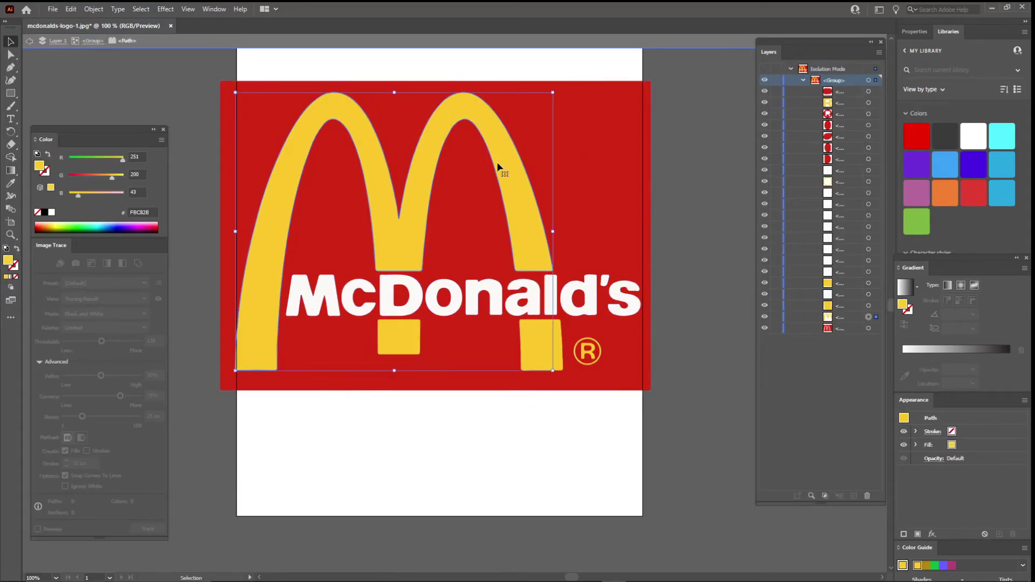
{"action": "double_click", "coordinate": [502, 168]}
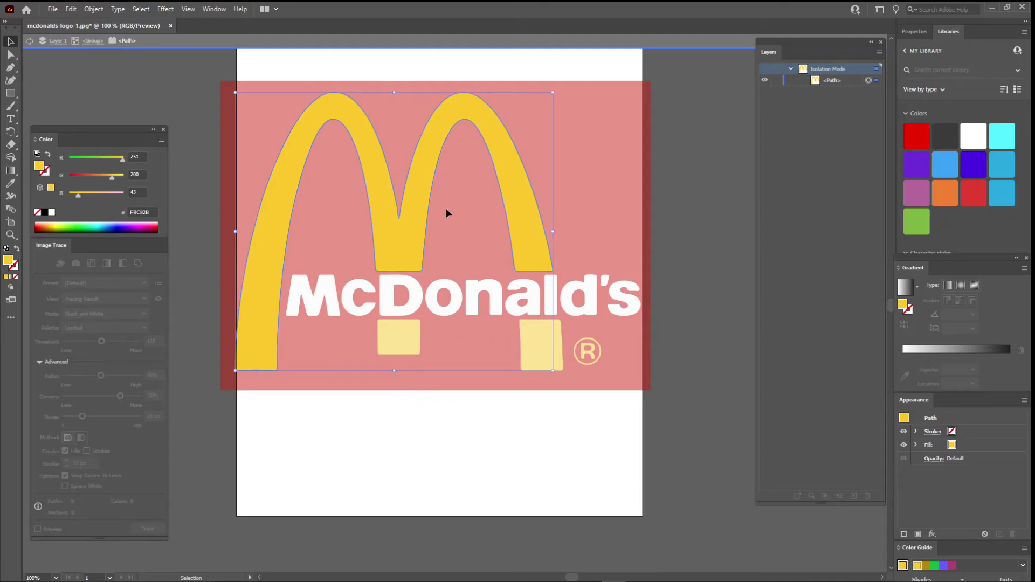
{"action": "double_click", "coordinate": [442, 446]}
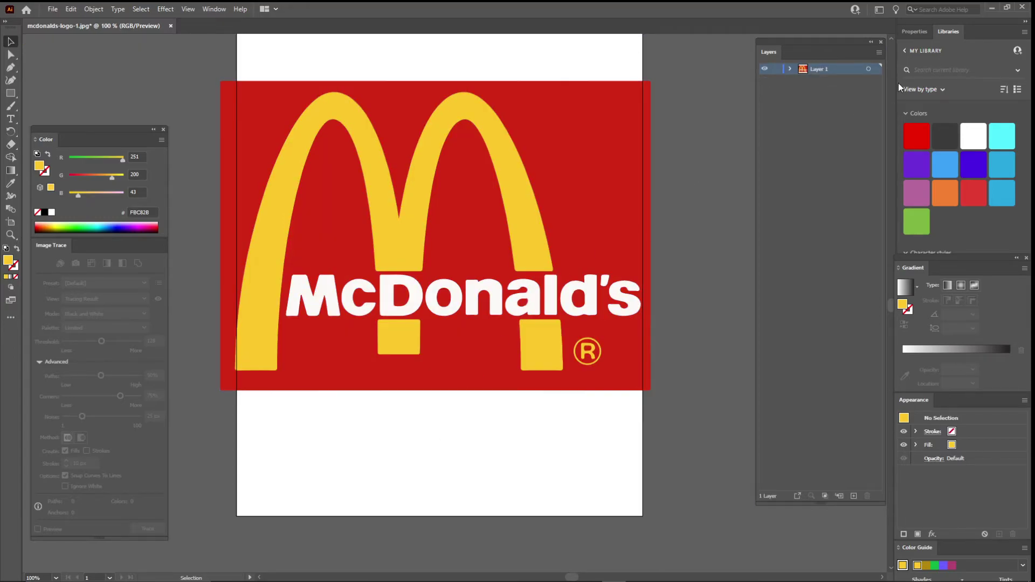
{"action": "left_click", "coordinate": [789, 69], "text": "alt"}
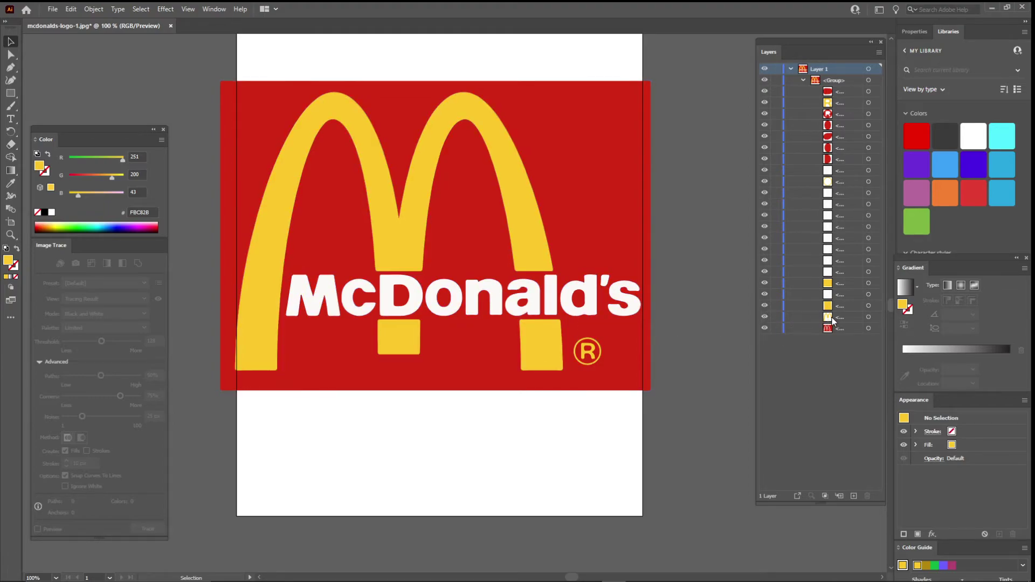
Step: In the Layers panel, target the yellow arches path plus the right and centre yellow blocks
{"action": "left_click", "coordinate": [860, 320]}
{"action": "left_click", "coordinate": [871, 317]}
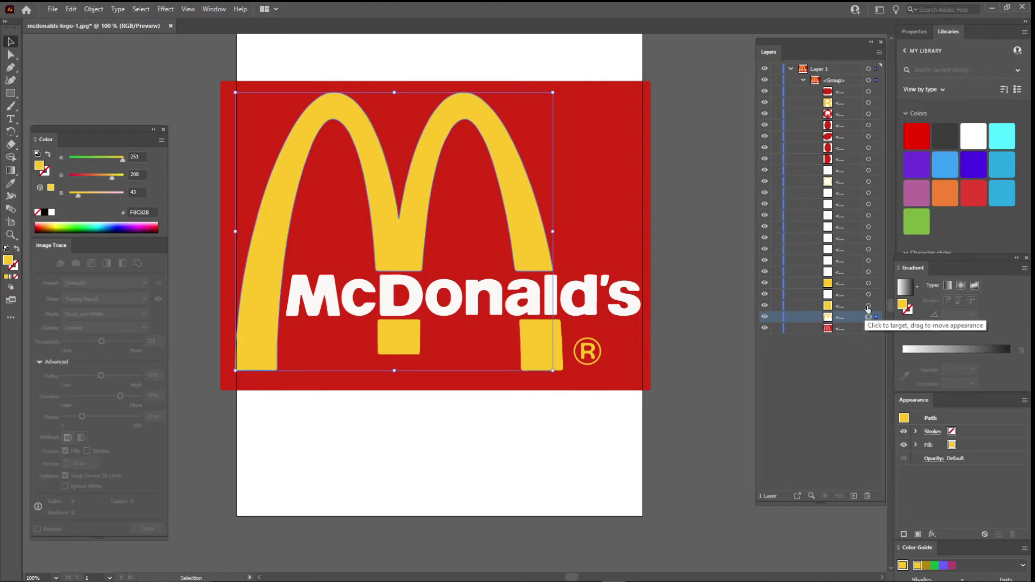
{"action": "left_click", "coordinate": [868, 307], "text": "shift"}
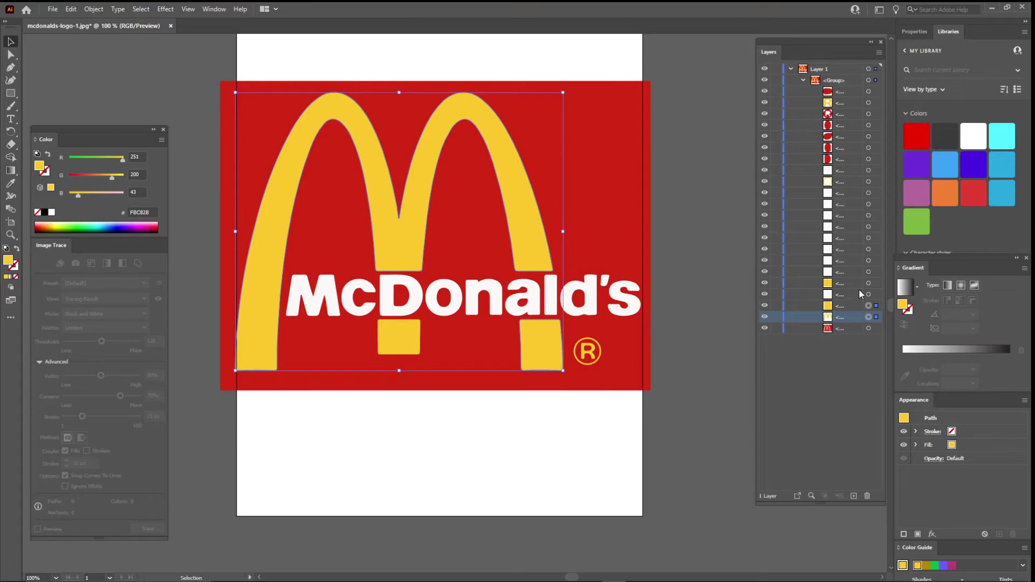
{"action": "left_click", "coordinate": [868, 283], "text": "shift"}
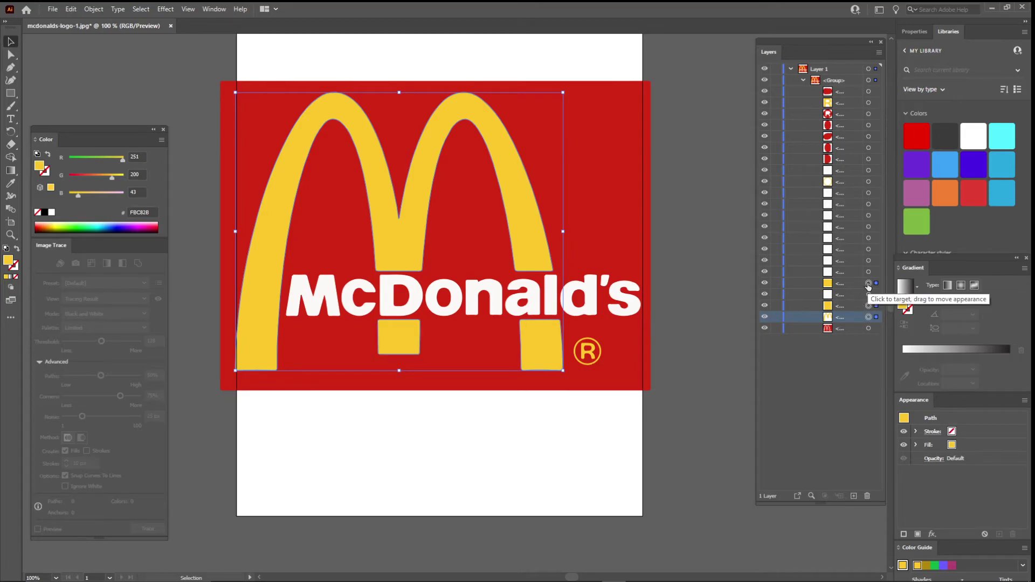
{"action": "left_click_drag", "start_coordinate": [534, 231], "coordinate": [571, 276]}
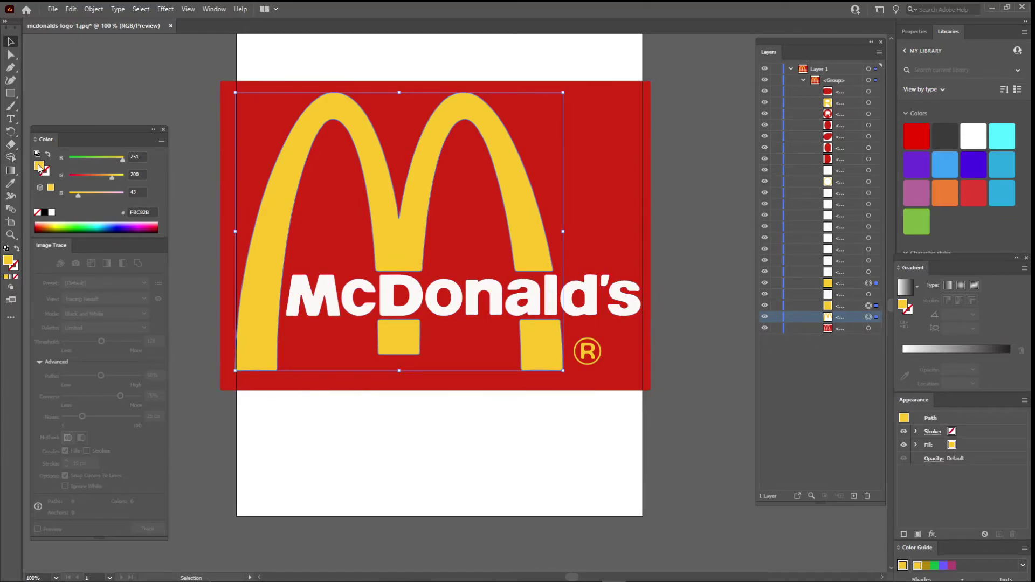
Step: Change the selected shapes' fill in the Color Picker from yellow to blue #0D81C9
{"action": "left_click", "coordinate": [916, 444]}
{"action": "left_click", "coordinate": [917, 446]}
{"action": "double_click", "coordinate": [42, 169]}
{"action": "left_click_drag", "start_coordinate": [524, 261], "coordinate": [528, 284]}
{"action": "left_click", "coordinate": [503, 254]}
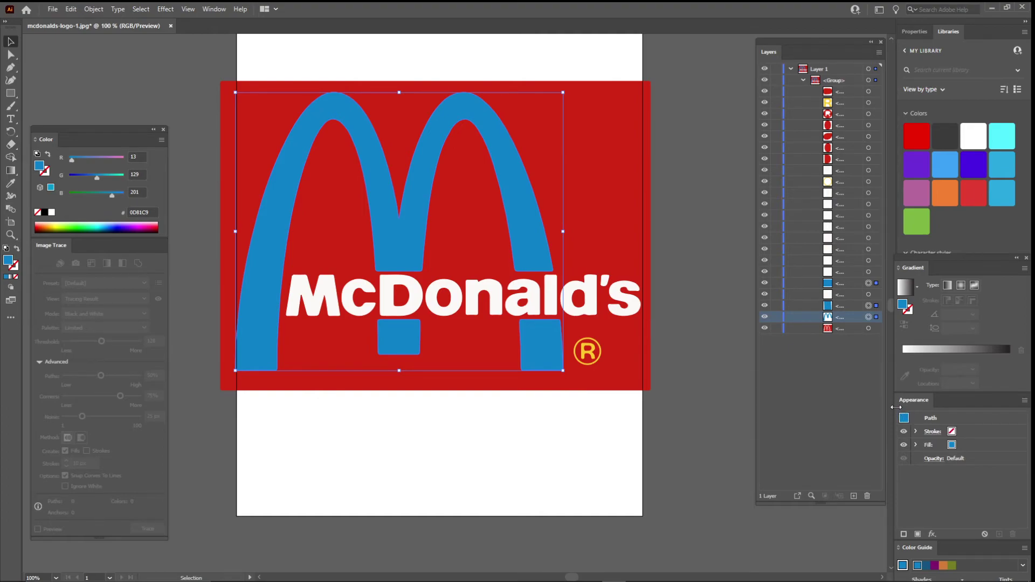
Step: Marquee-select the whole recoloured logo and drag it left so it sits inside the artboard
{"action": "left_click", "coordinate": [695, 377]}
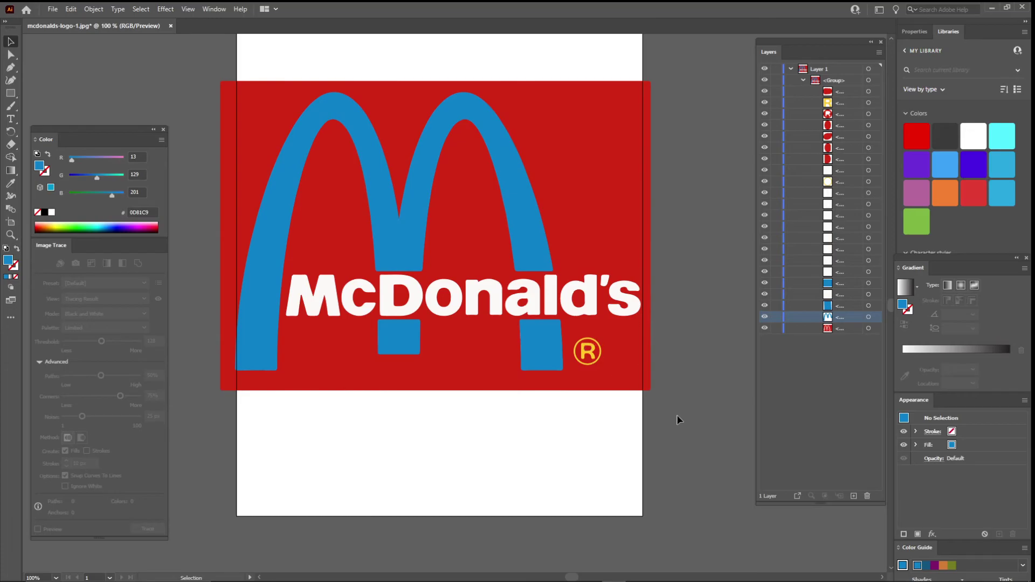
{"action": "left_click_drag", "start_coordinate": [675, 413], "coordinate": [271, 119]}
{"action": "left_click_drag", "start_coordinate": [554, 172], "coordinate": [541, 169]}
{"action": "left_click", "coordinate": [464, 446]}
{"action": "scroll", "coordinate": [385, 335], "scroll_direction": "up", "scroll_amount": 1}
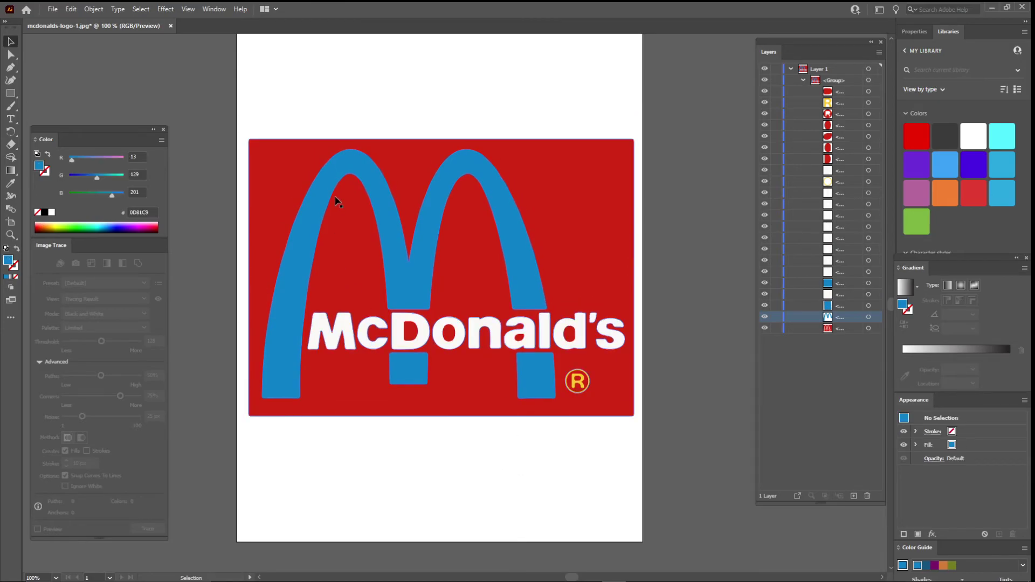
{"action": "left_click", "coordinate": [53, 9]}
{"action": "left_click", "coordinate": [311, 97]}
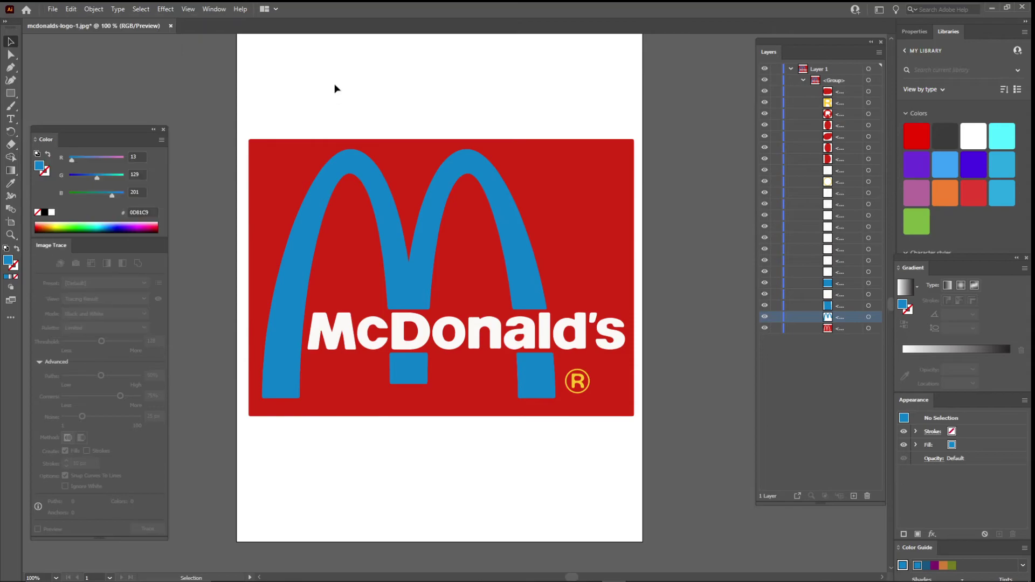